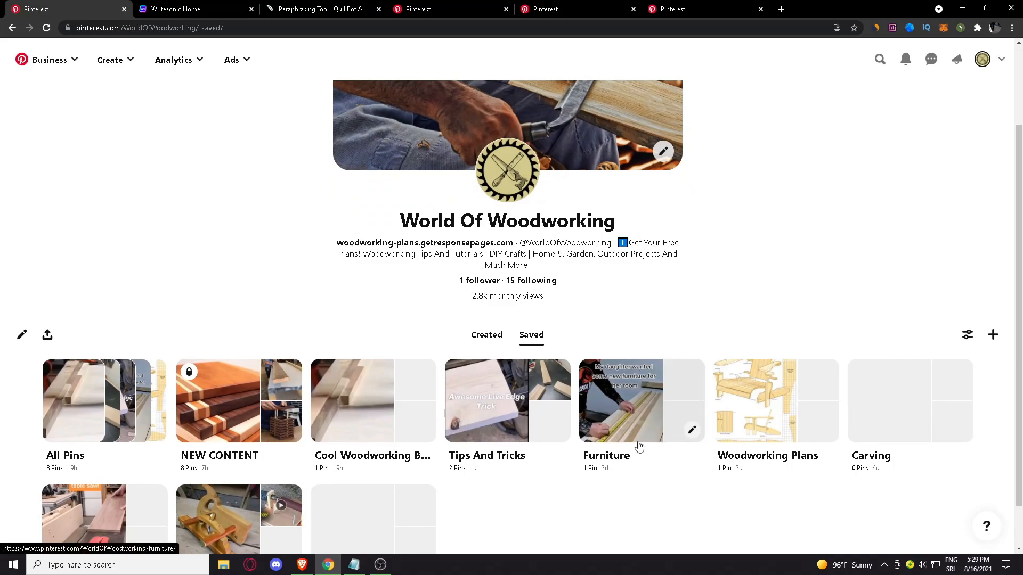
# Open the Furniture board from the profile's saved boards to check its description
pyautogui.scroll(-1, 639, 447)
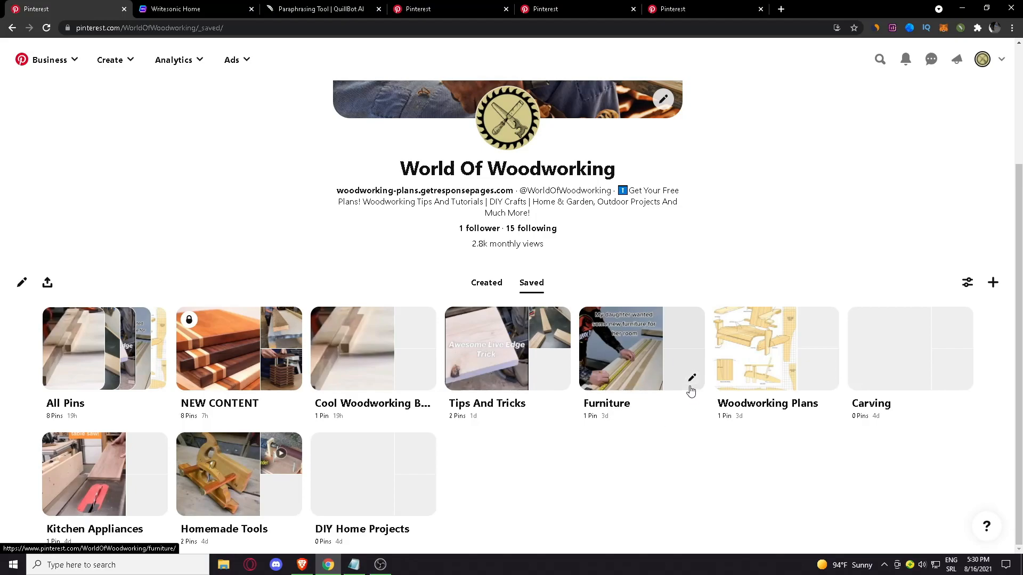
pyautogui.click(646, 377)
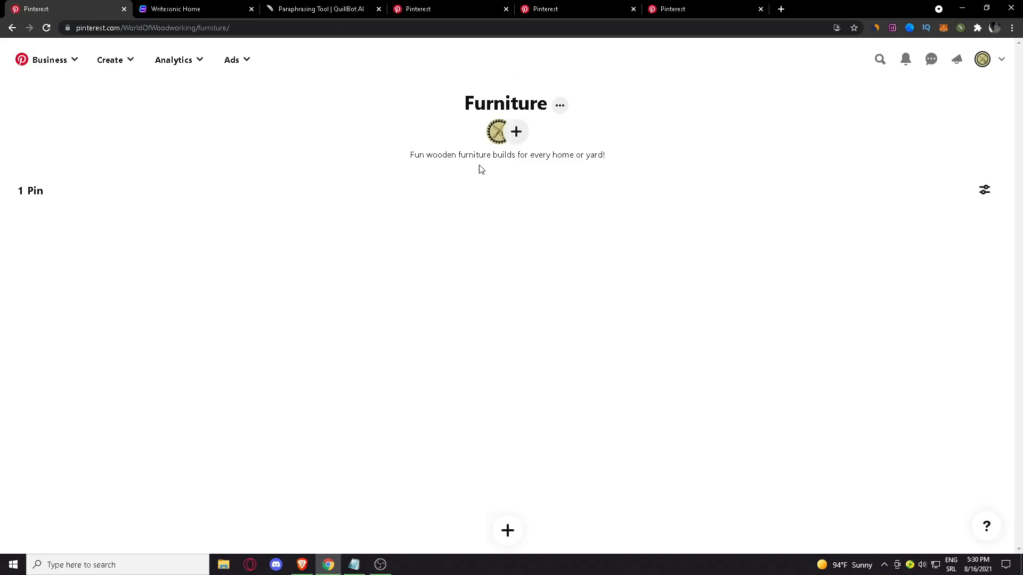
# Switch to Writesonic and review the ways to earn free credits by writing reviews
pyautogui.click(186, 9)
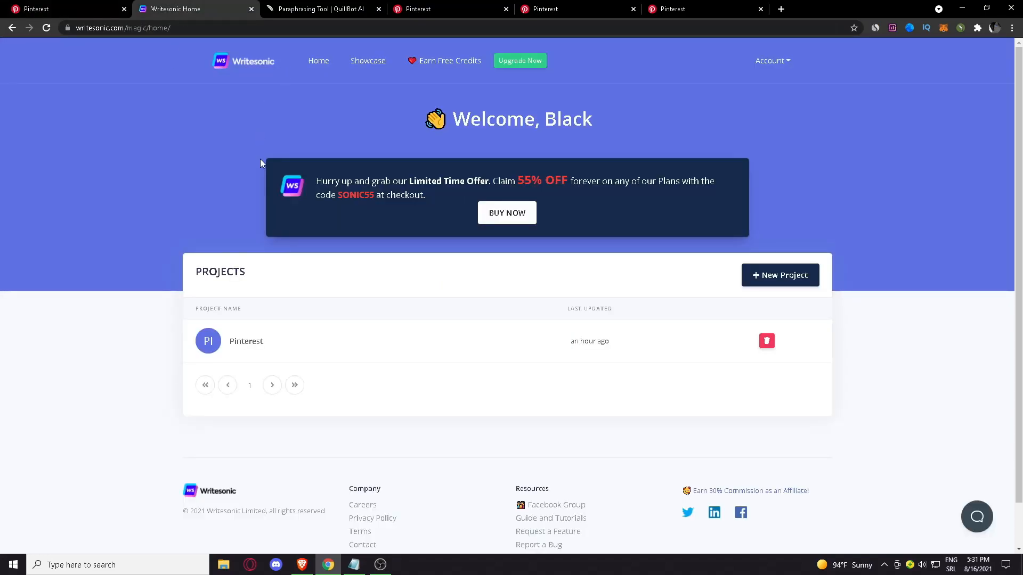
pyautogui.click(118, 31)
pyautogui.click(168, 135)
pyautogui.click(453, 68)
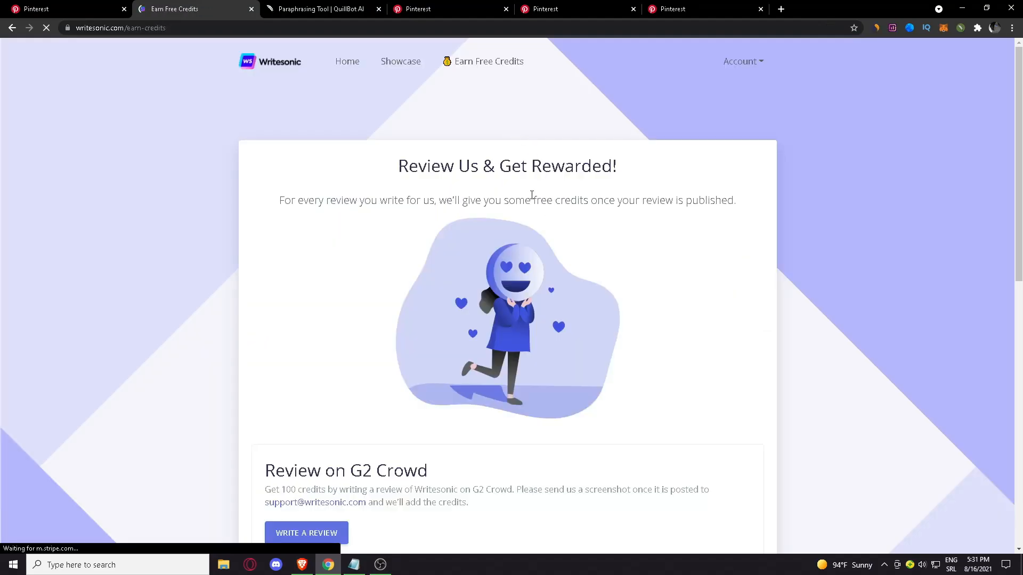
pyautogui.scroll(-5, 461, 230)
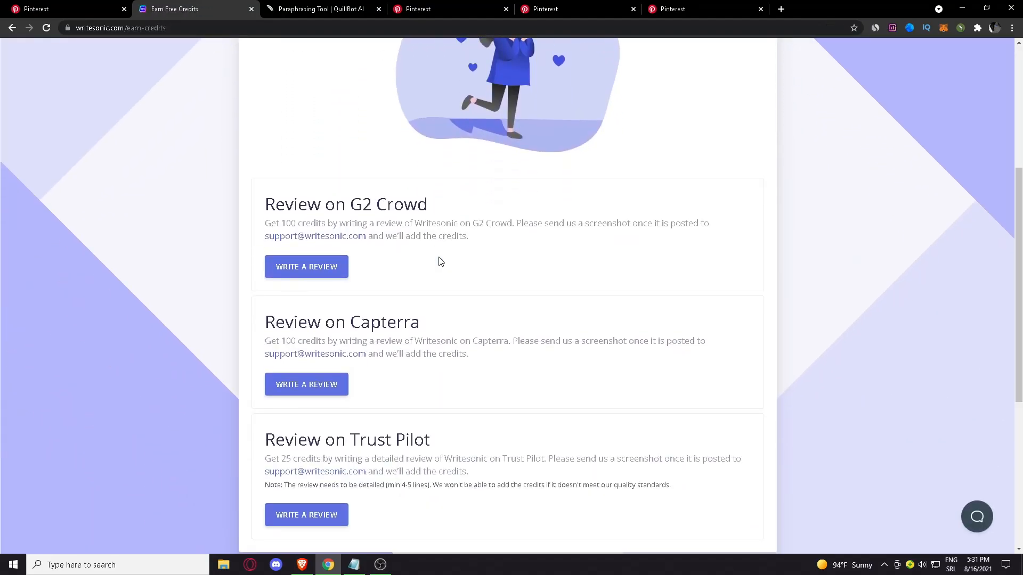
pyautogui.scroll(-4, 436, 262)
pyautogui.scroll(4, 368, 349)
pyautogui.scroll(-4, 376, 346)
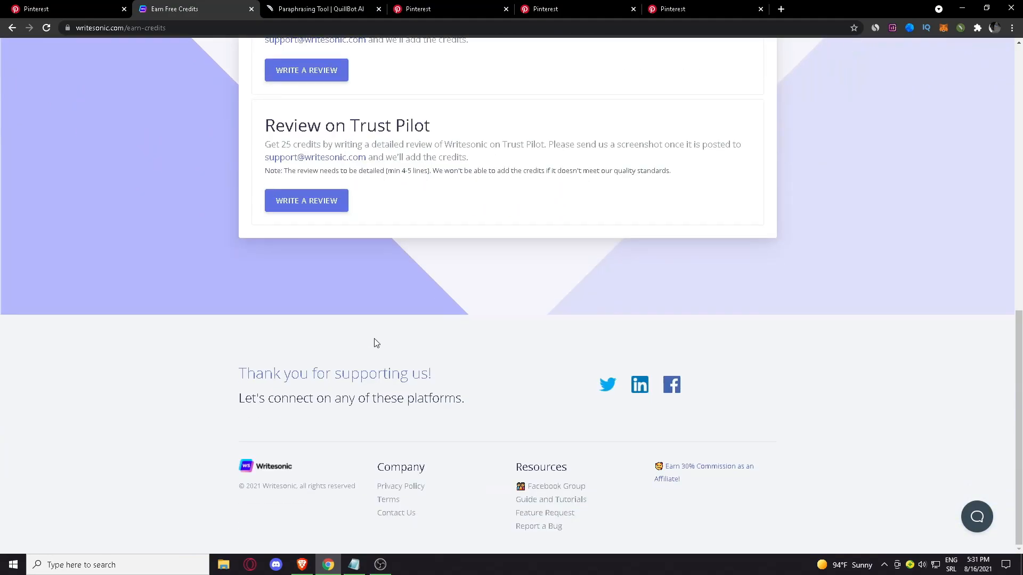
pyautogui.scroll(5, 376, 343)
pyautogui.scroll(5, 373, 335)
pyautogui.scroll(-5, 439, 482)
pyautogui.scroll(5, 400, 452)
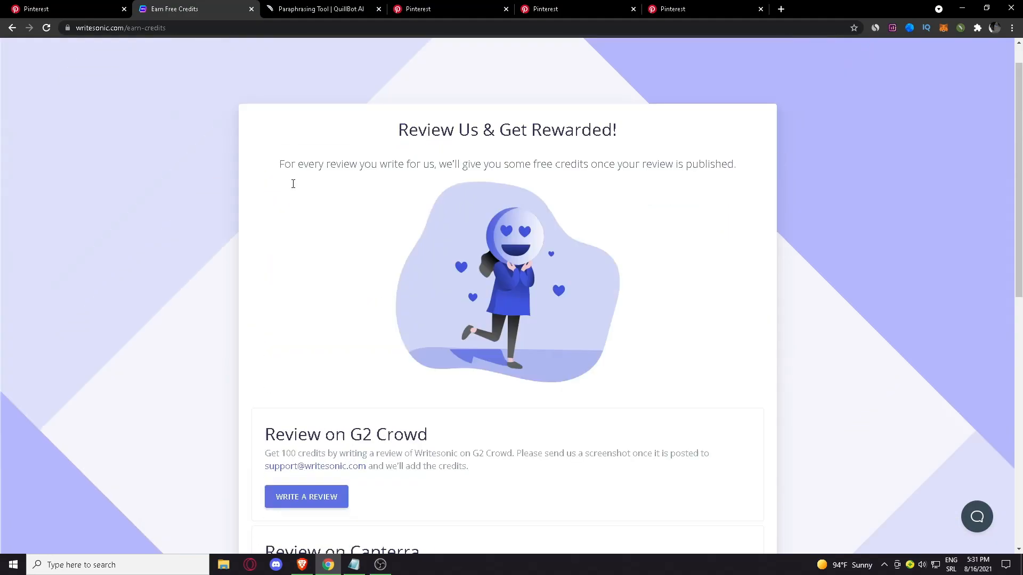
pyautogui.scroll(1, 293, 184)
# Create a new Writesonic project named "Pinterest Youtube" from the home page
pyautogui.click(346, 63)
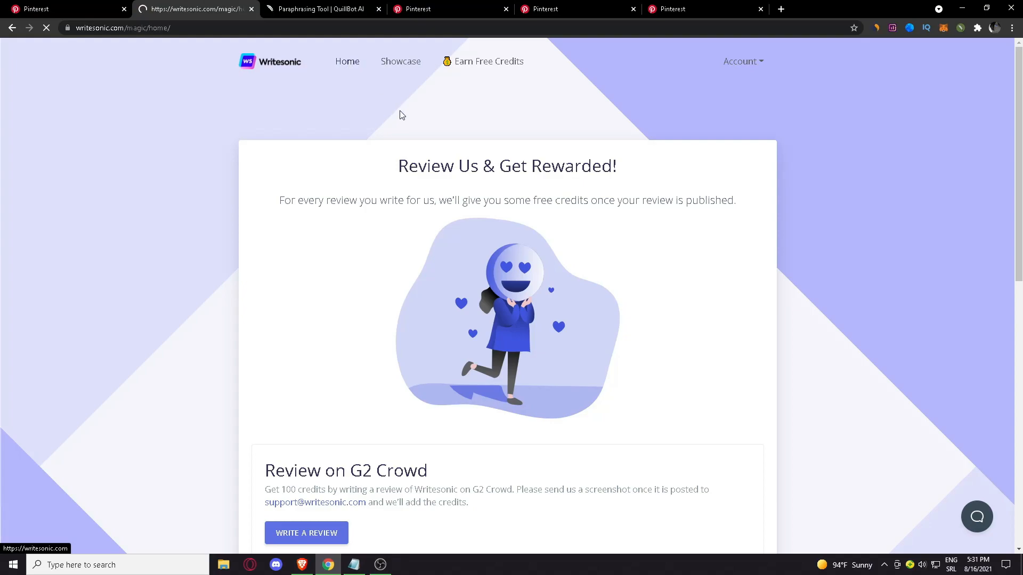
pyautogui.click(788, 276)
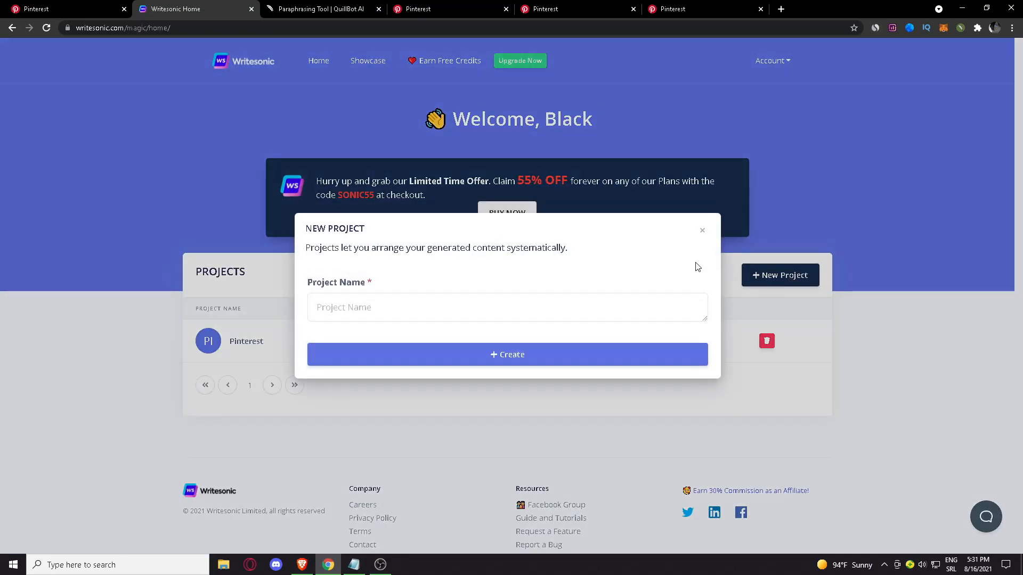
pyautogui.click(476, 304)
pyautogui.write('Pinterest Youtube')
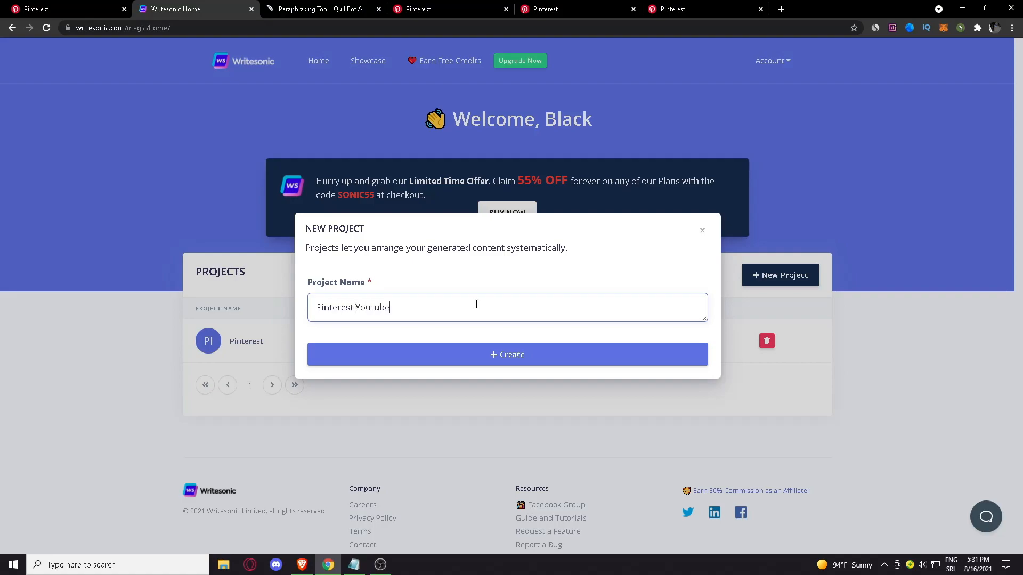
pyautogui.click(589, 362)
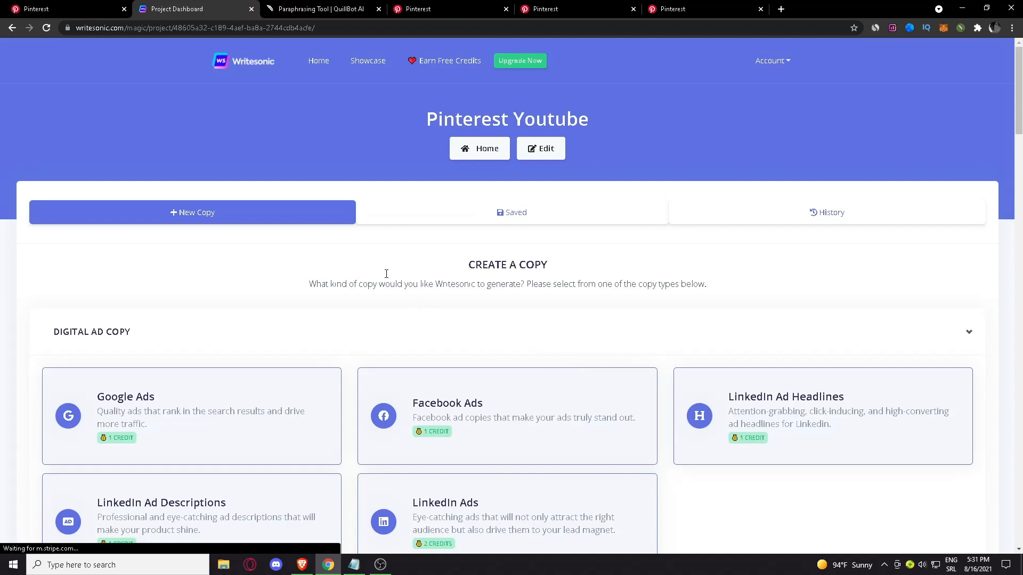
# Open the AI Article Intros generator from the writing tools of the new project
pyautogui.scroll(-4, 380, 299)
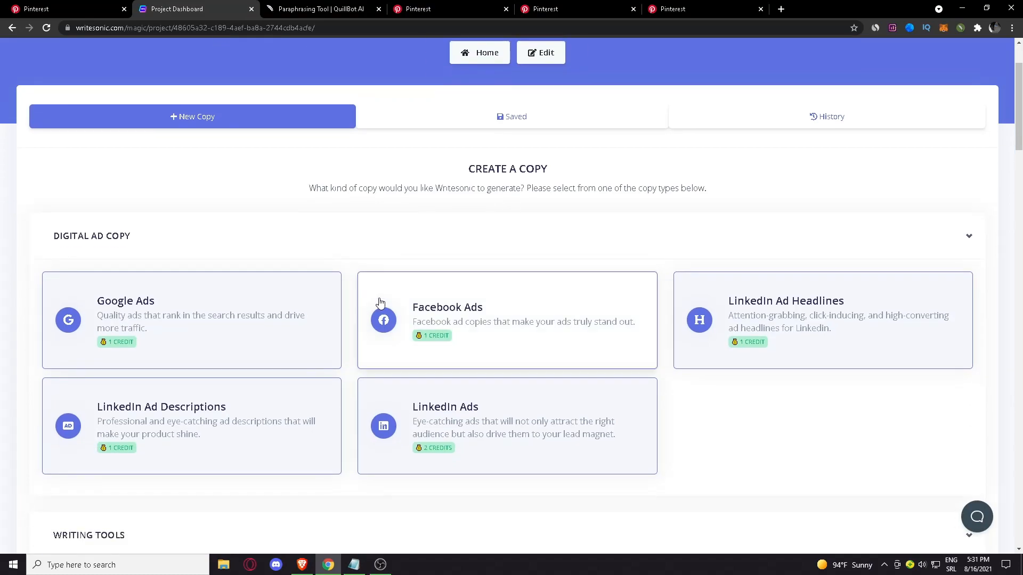
pyautogui.scroll(-2, 380, 297)
pyautogui.scroll(3, 280, 253)
pyautogui.scroll(-8, 372, 400)
pyautogui.scroll(-3, 268, 275)
pyautogui.scroll(3, 281, 296)
pyautogui.scroll(-3, 281, 298)
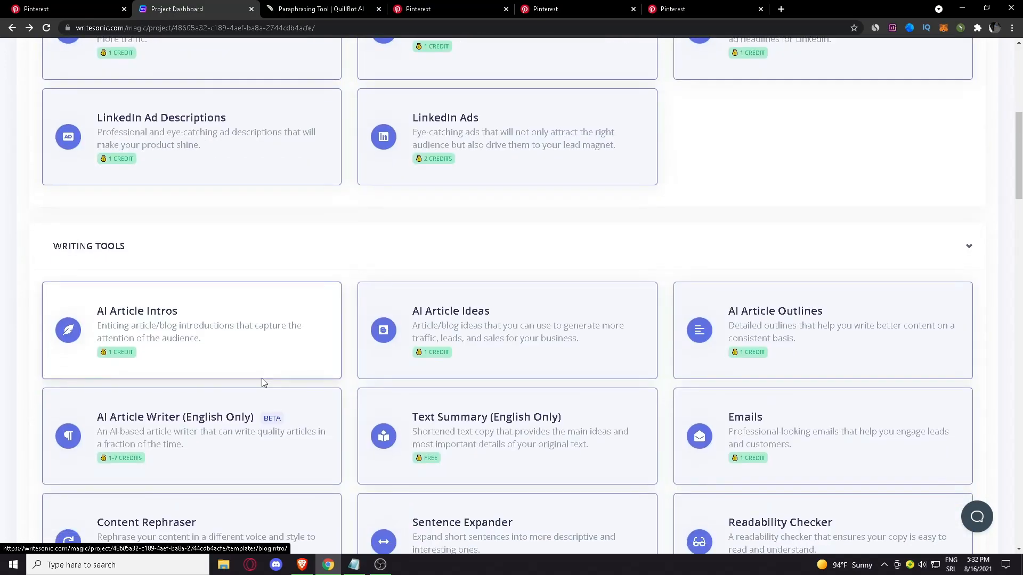
pyautogui.scroll(-2, 261, 378)
pyautogui.click(171, 236)
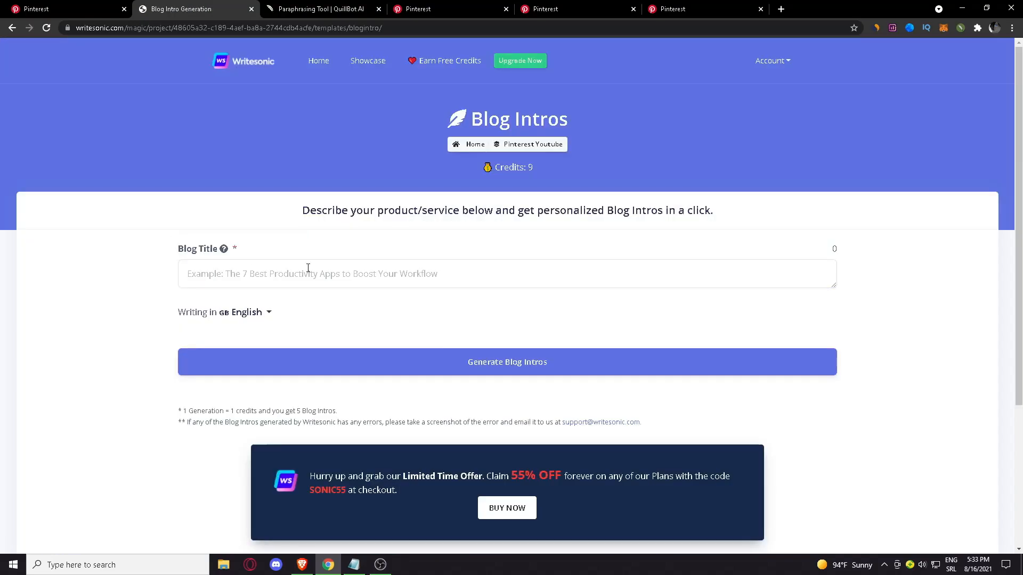
# Generate blog intros in English for the title "furniture making, woodworking, ideas, diy"
pyautogui.click(449, 275)
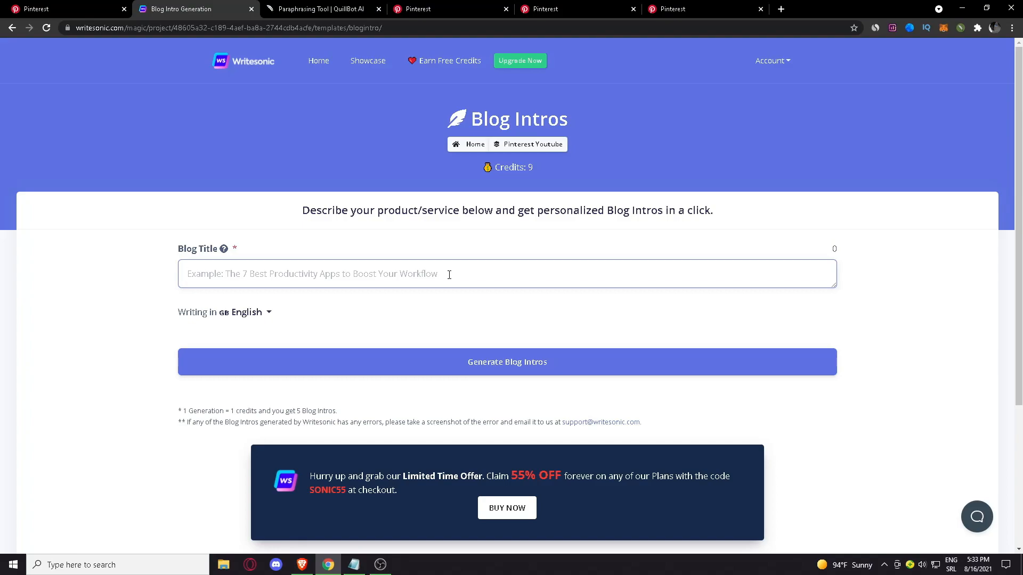
pyautogui.click(80, 9)
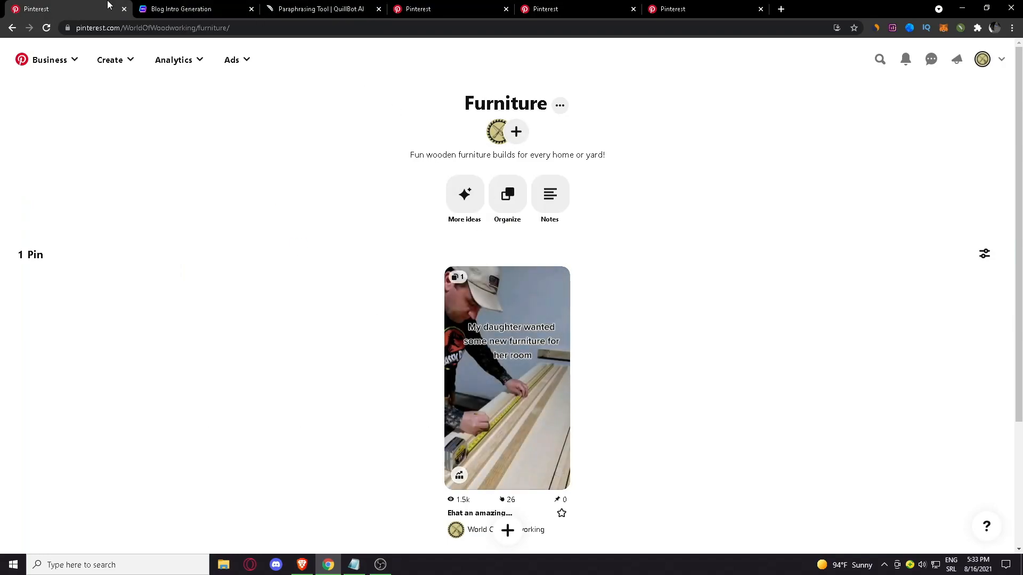
pyautogui.click(181, 5)
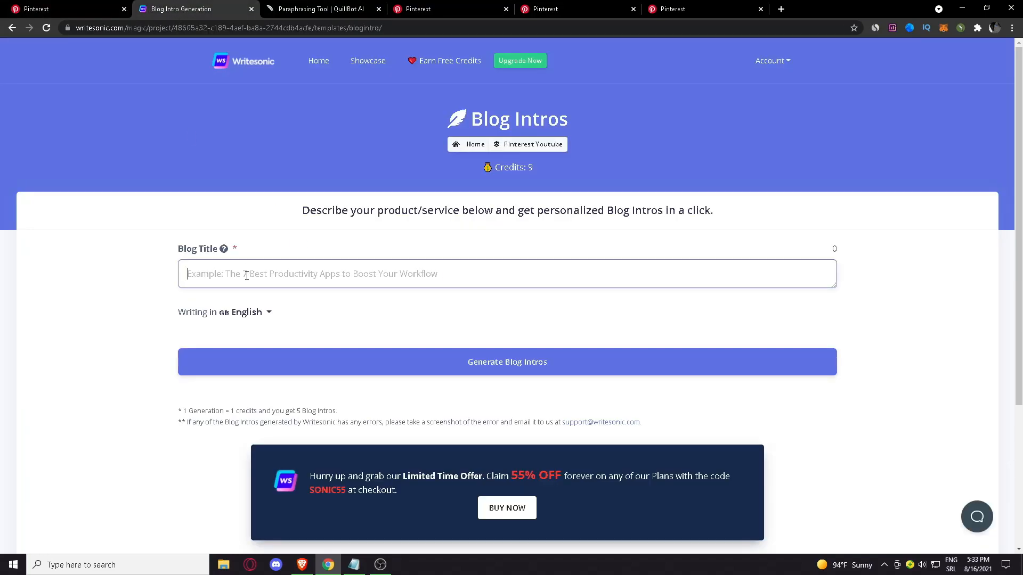
pyautogui.write('furniture making, wood')
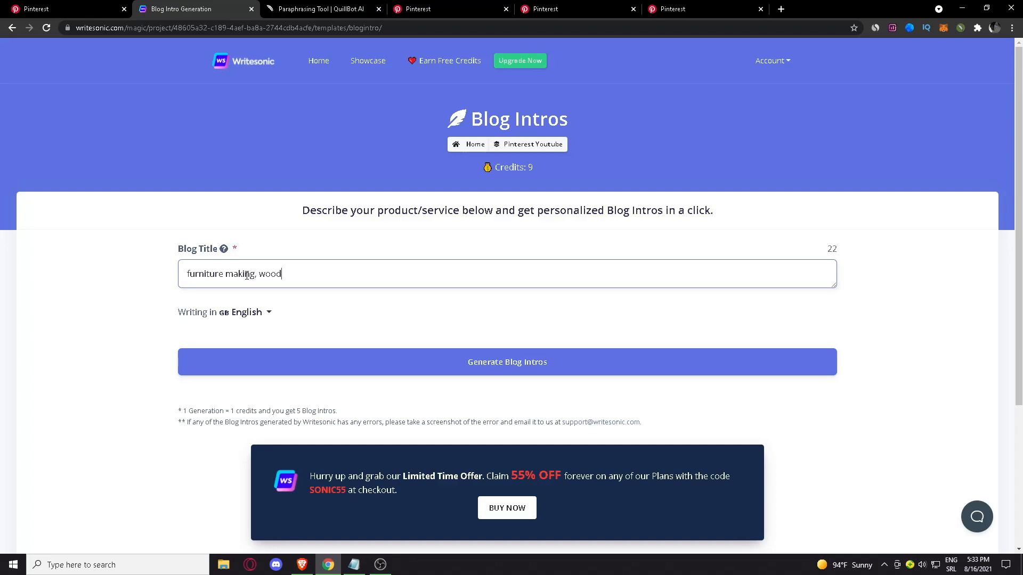
pyautogui.write('working, ideas,')
pyautogui.write('diy')
pyautogui.click(430, 361)
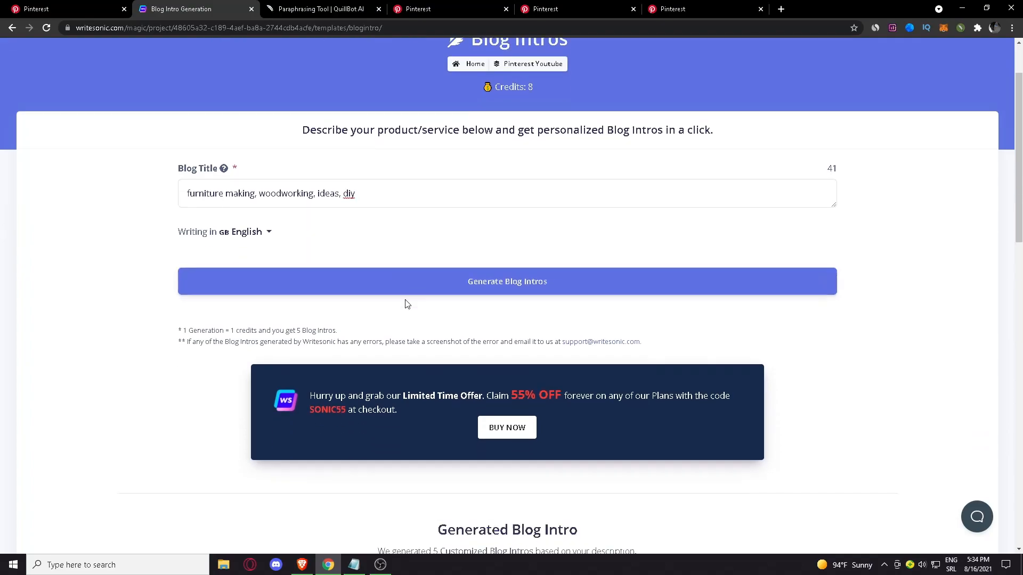
# Review the generated blog intros and copy the full text of the first one
pyautogui.scroll(-4, 417, 300)
pyautogui.scroll(7, 341, 299)
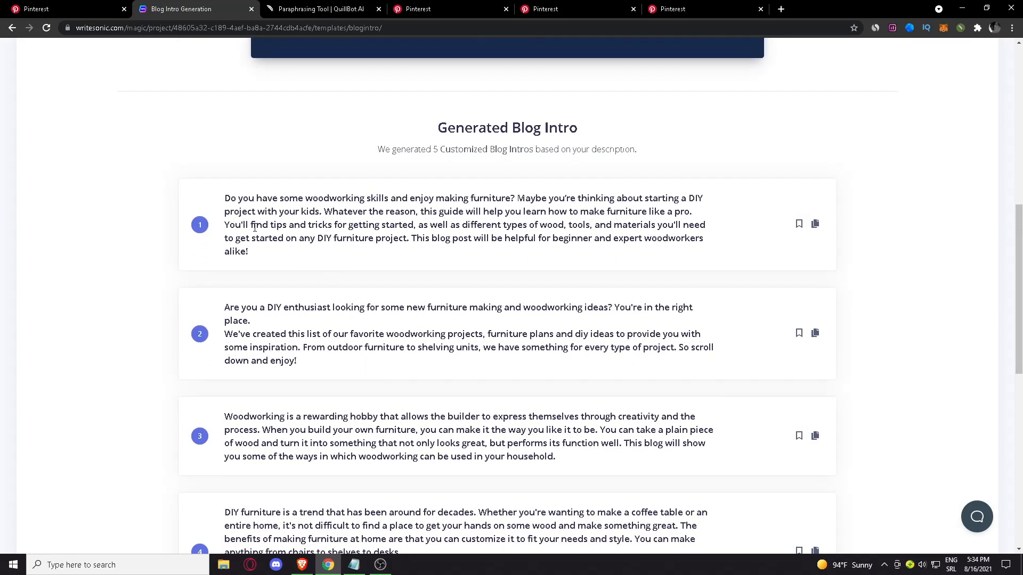
pyautogui.scroll(-5, 287, 256)
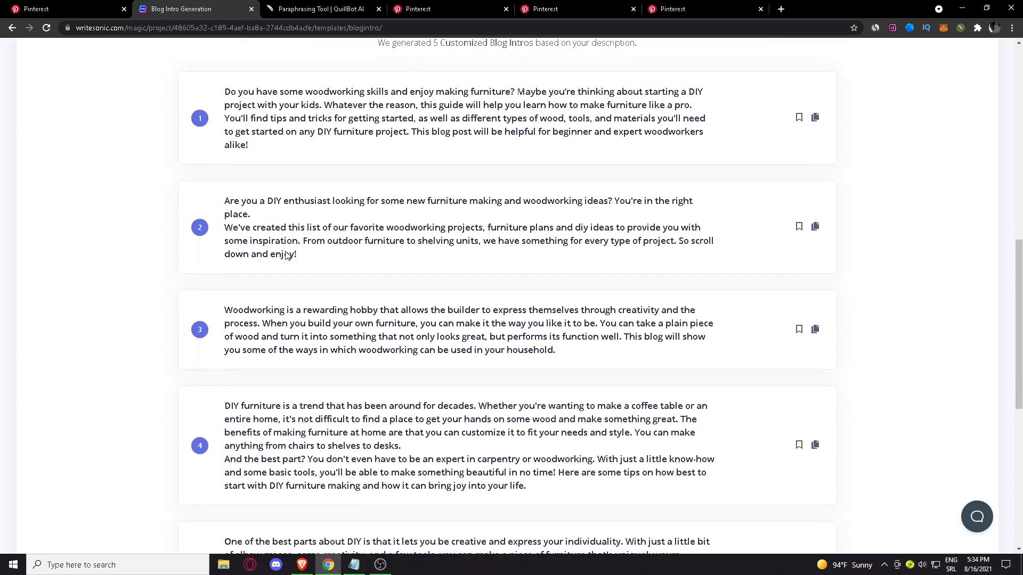
pyautogui.scroll(5, 315, 421)
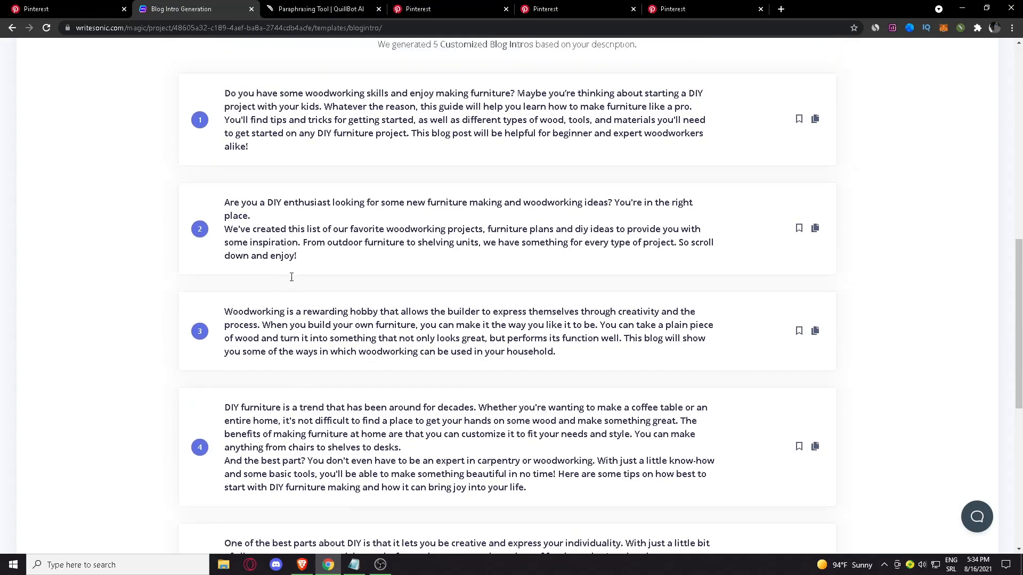
pyautogui.scroll(-3, 302, 297)
pyautogui.scroll(-3, 303, 297)
pyautogui.scroll(6, 362, 358)
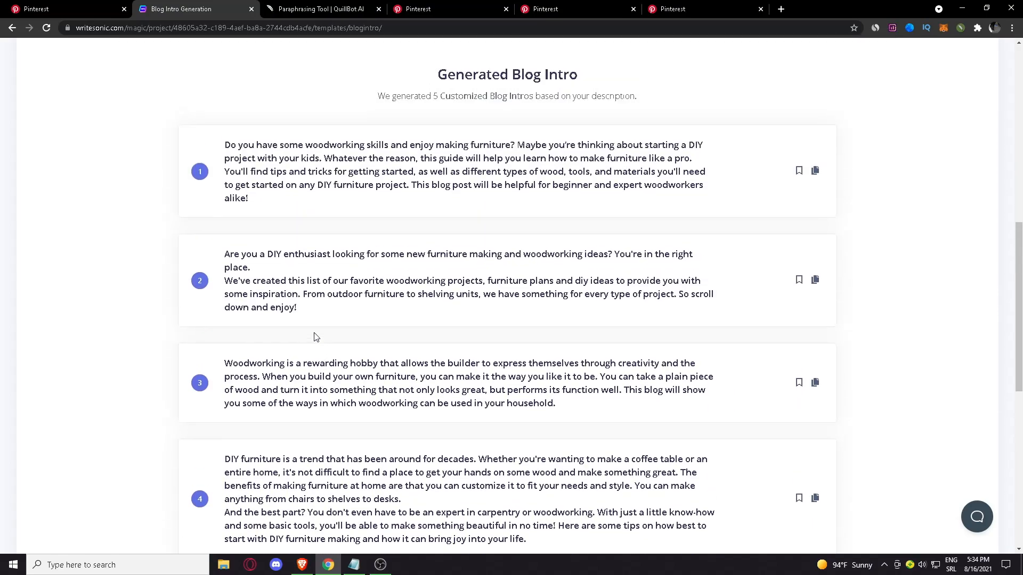
pyautogui.scroll(-2, 292, 331)
pyautogui.moveTo(713, 196); pyautogui.dragTo(231, 150)
# Switch to Pinterest, replace the Furniture board's description with the copied blog intro, and save the board
pyautogui.click(126, 5)
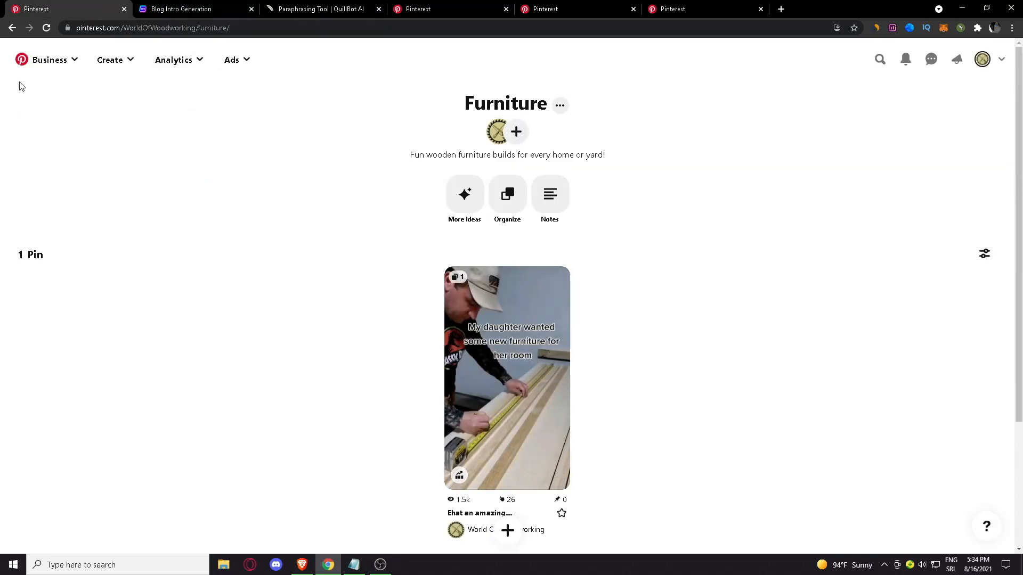
pyautogui.click(11, 27)
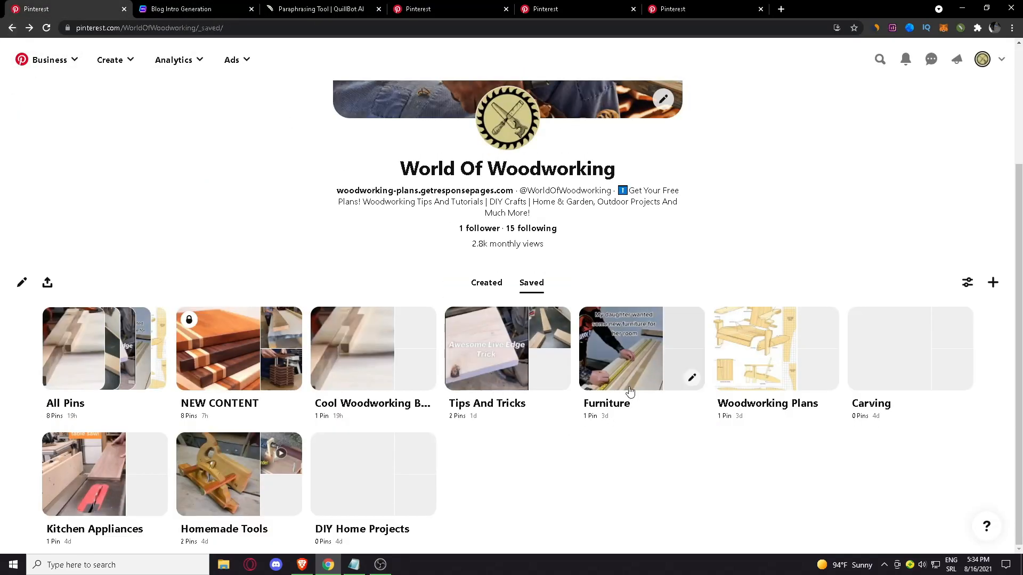
pyautogui.click(691, 379)
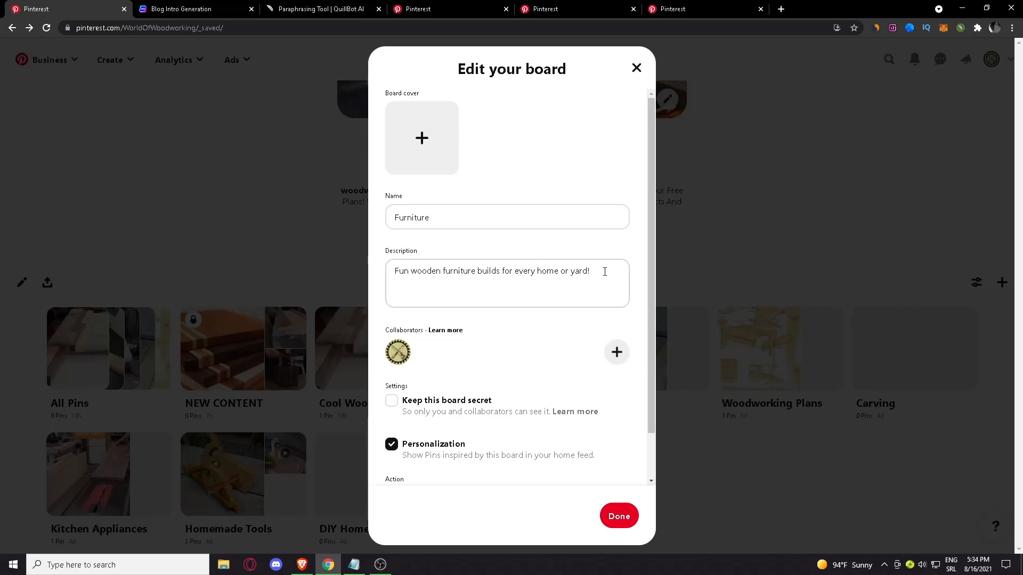
pyautogui.tripleClick(605, 272)
pyautogui.hotkey('ctrl', 'v')
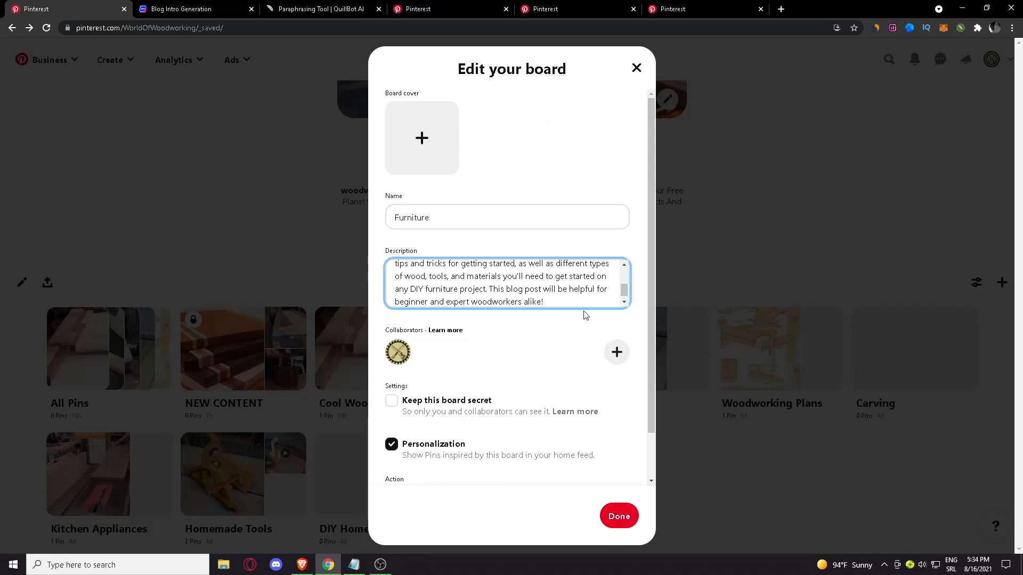
pyautogui.scroll(5, 536, 288)
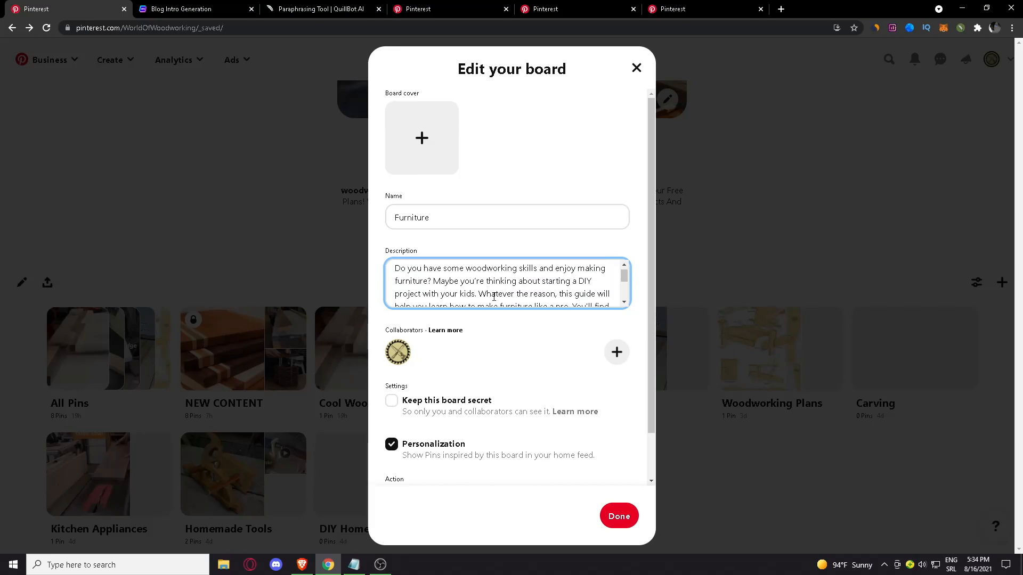
pyautogui.scroll(-5, 471, 277)
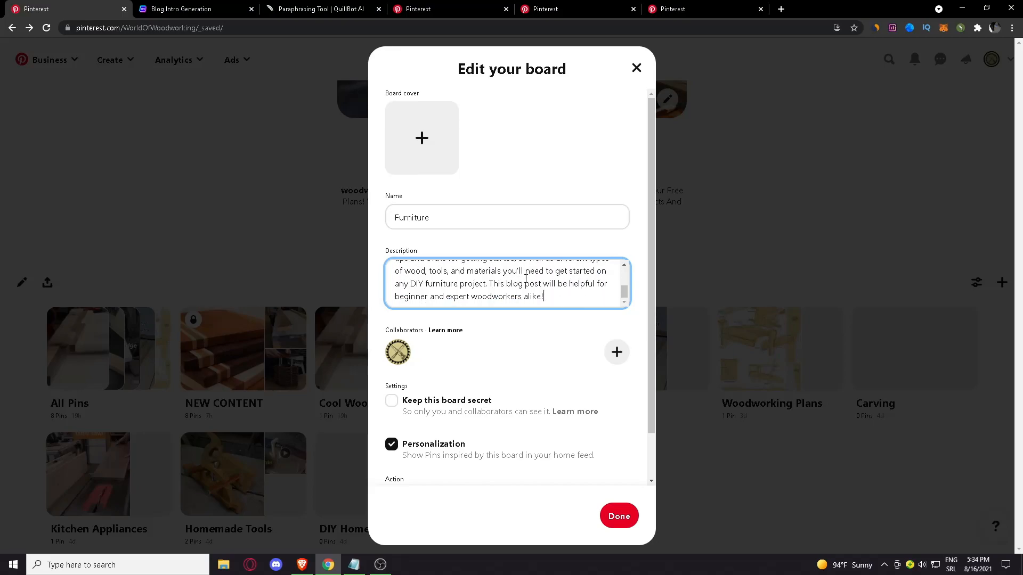
pyautogui.click(610, 514)
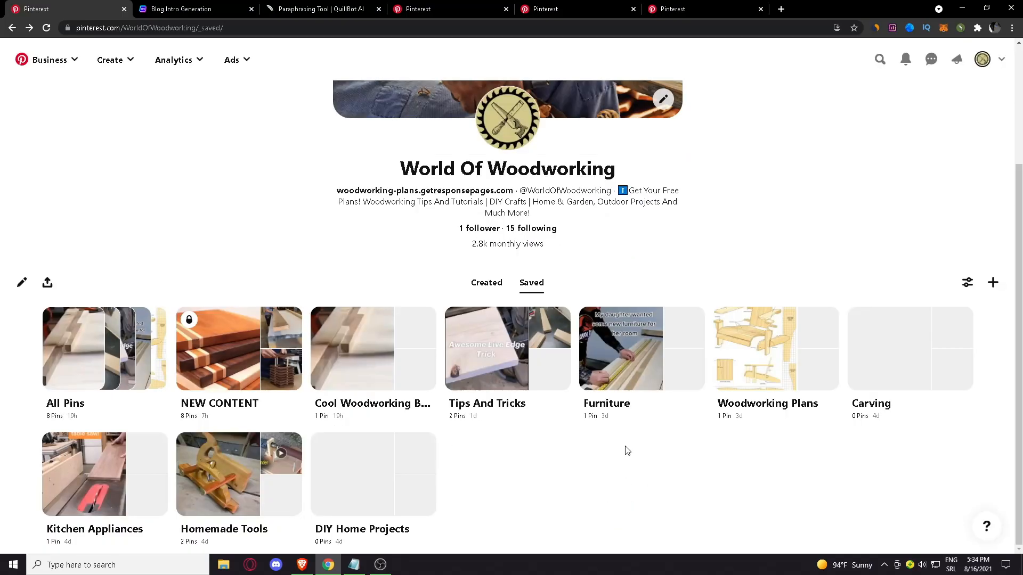
# Open the Furniture board and review the new description on its page
pyautogui.click(648, 367)
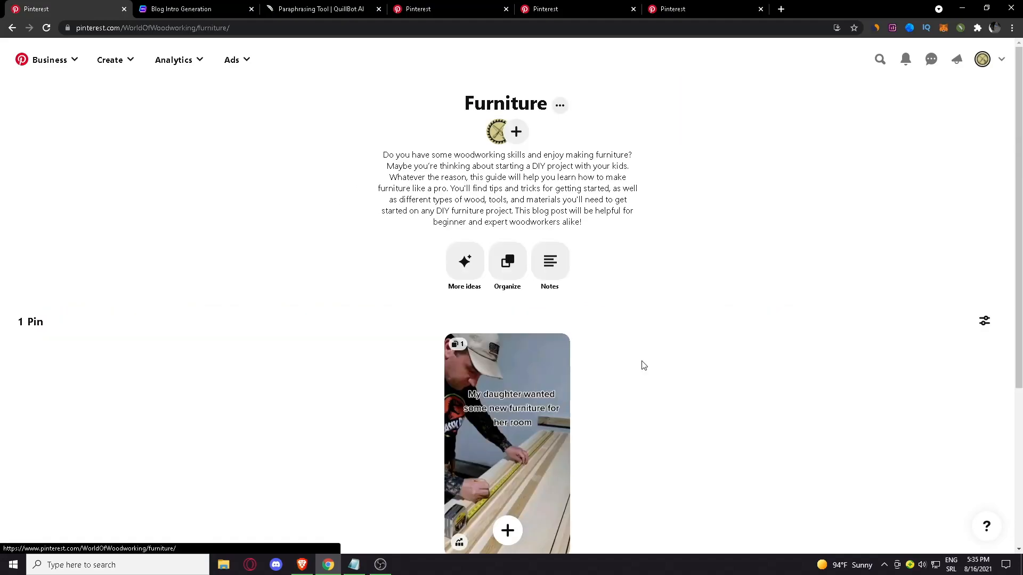
pyautogui.moveTo(386, 152); pyautogui.dragTo(637, 271)
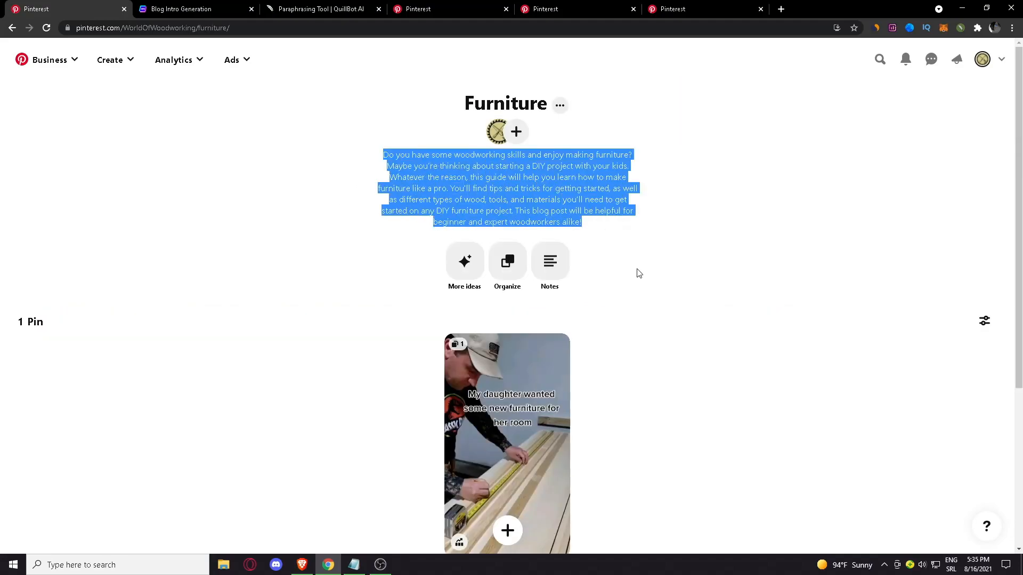
pyautogui.click(606, 239)
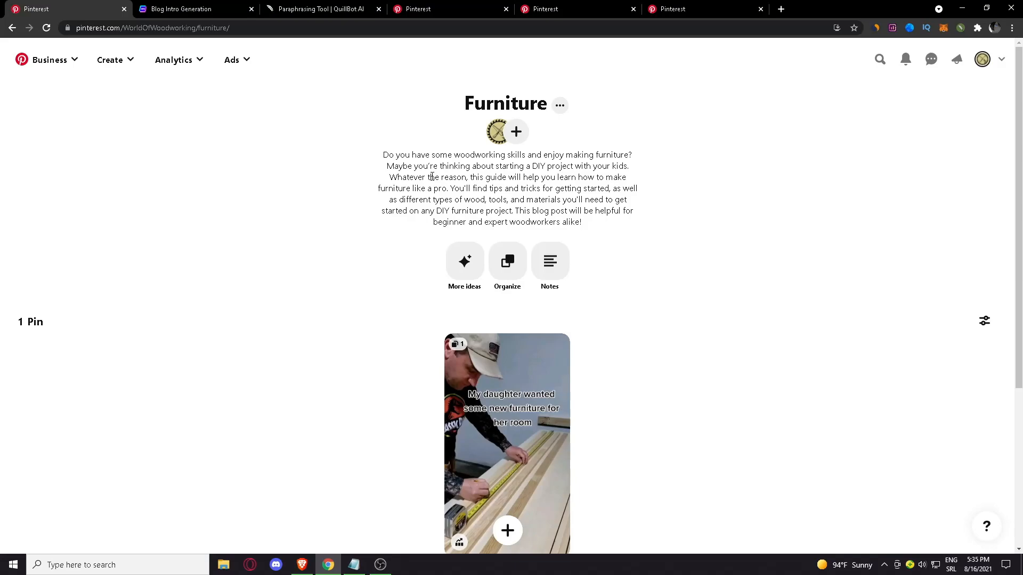
pyautogui.scroll(-3, 606, 240)
pyautogui.scroll(2, 319, 176)
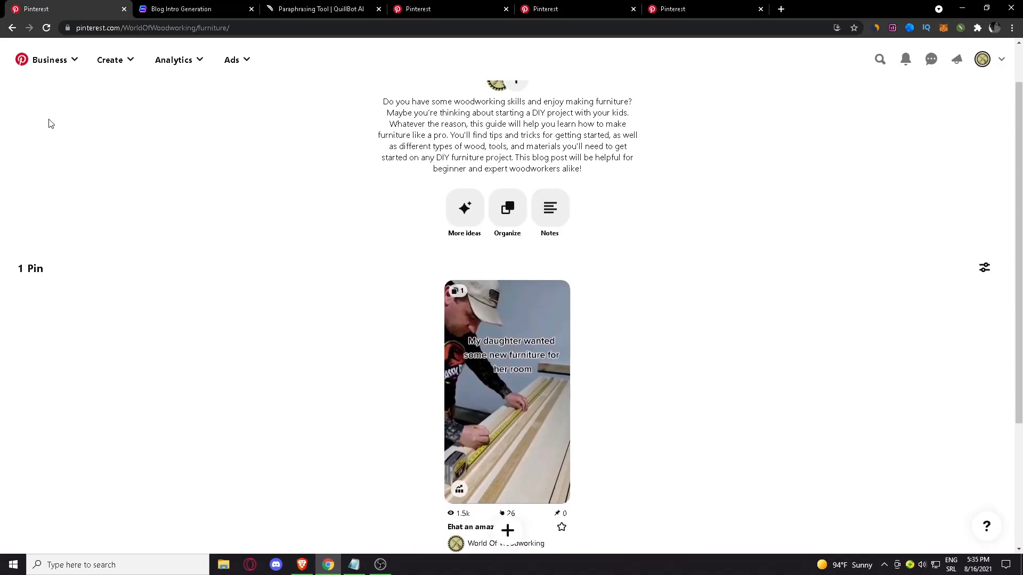
# Return to the saved boards, look at the Carving board's page, and go back to the board overview
pyautogui.click(12, 27)
pyautogui.scroll(-3, 646, 406)
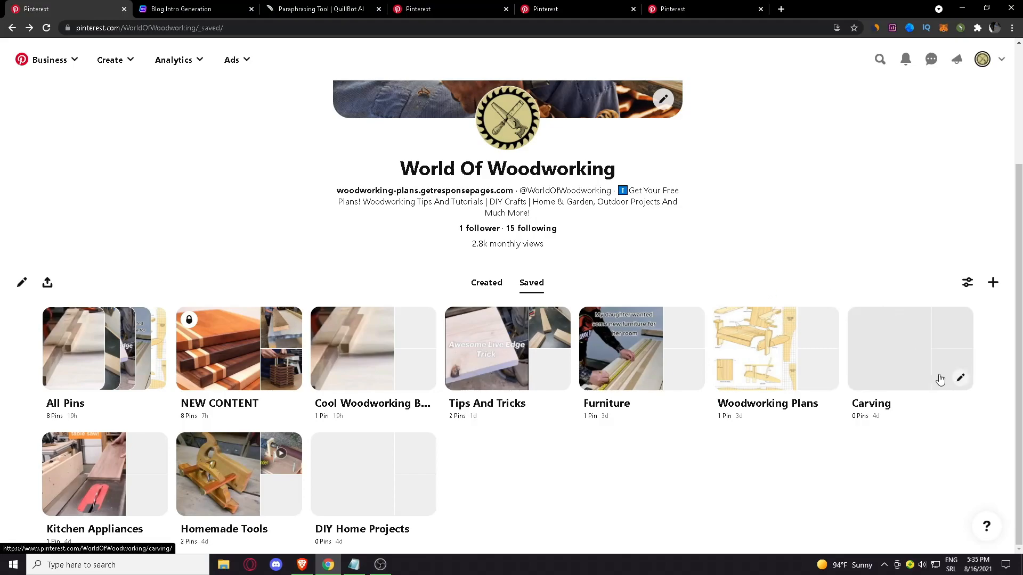
pyautogui.click(922, 376)
pyautogui.hotkey('alt', 'Left')
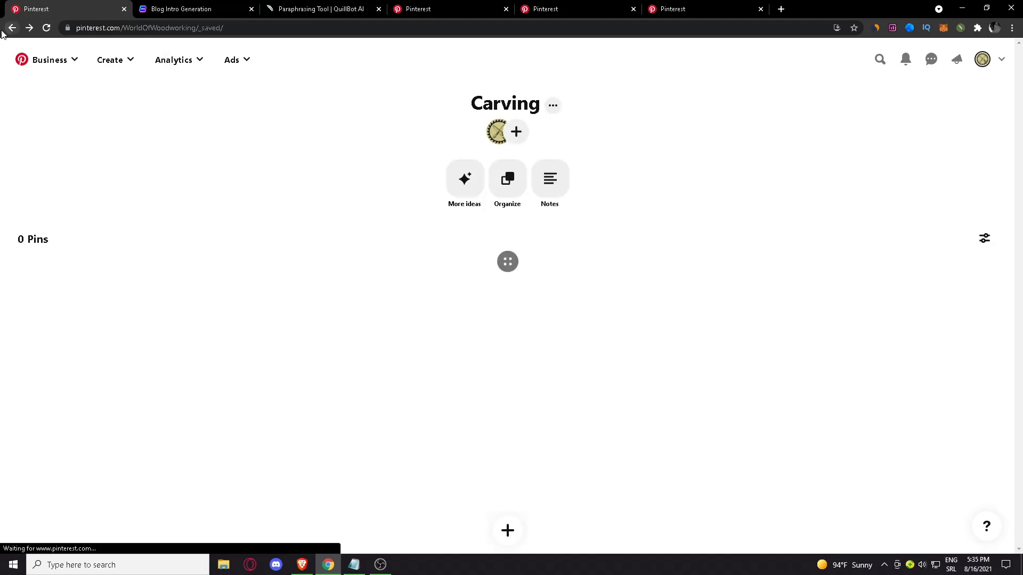
# Switch to Writesonic, return to its home page, and create a new project named Carving Pinterest
pyautogui.click(171, 7)
pyautogui.scroll(10, 260, 133)
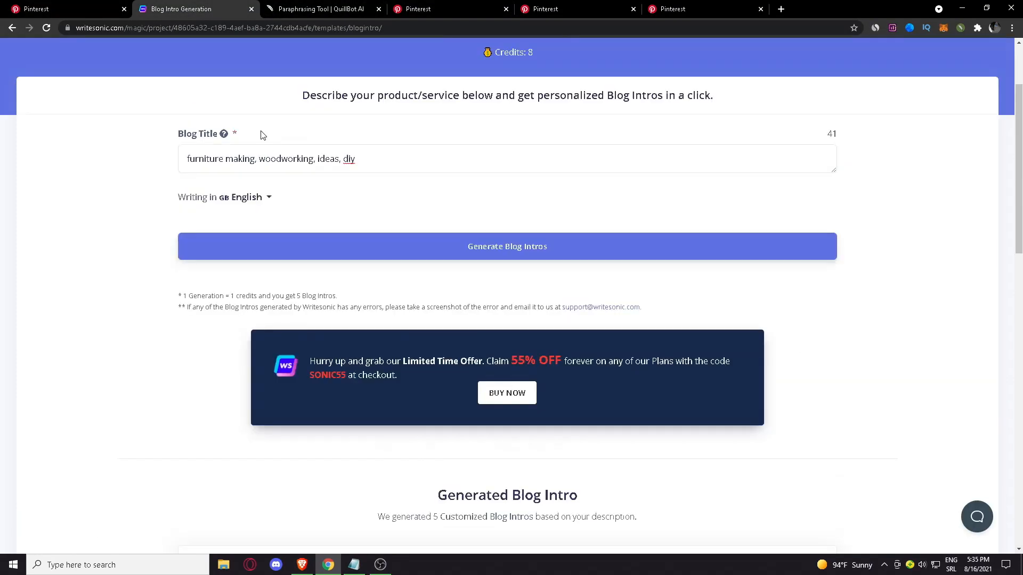
pyautogui.click(325, 64)
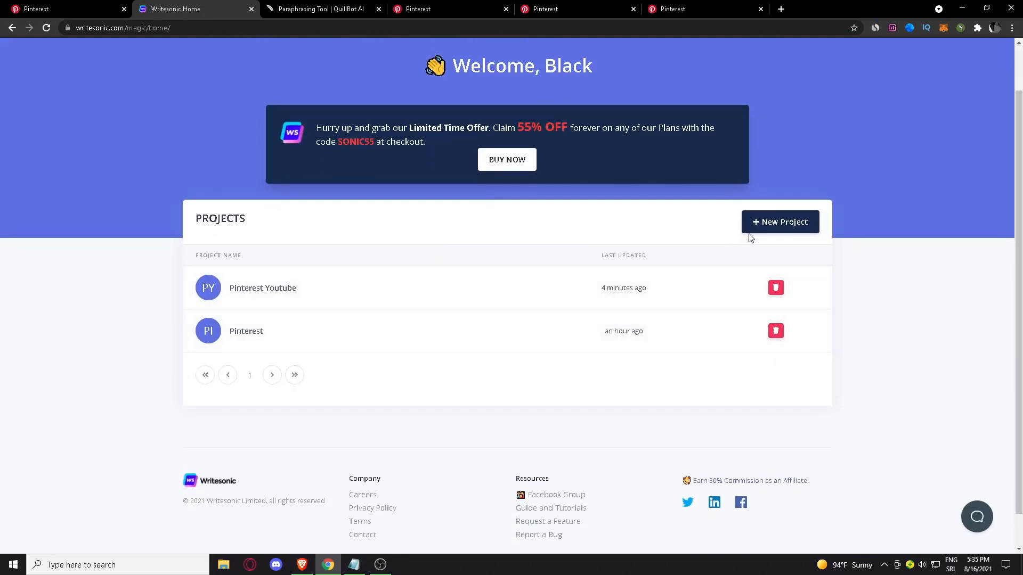
pyautogui.click(751, 226)
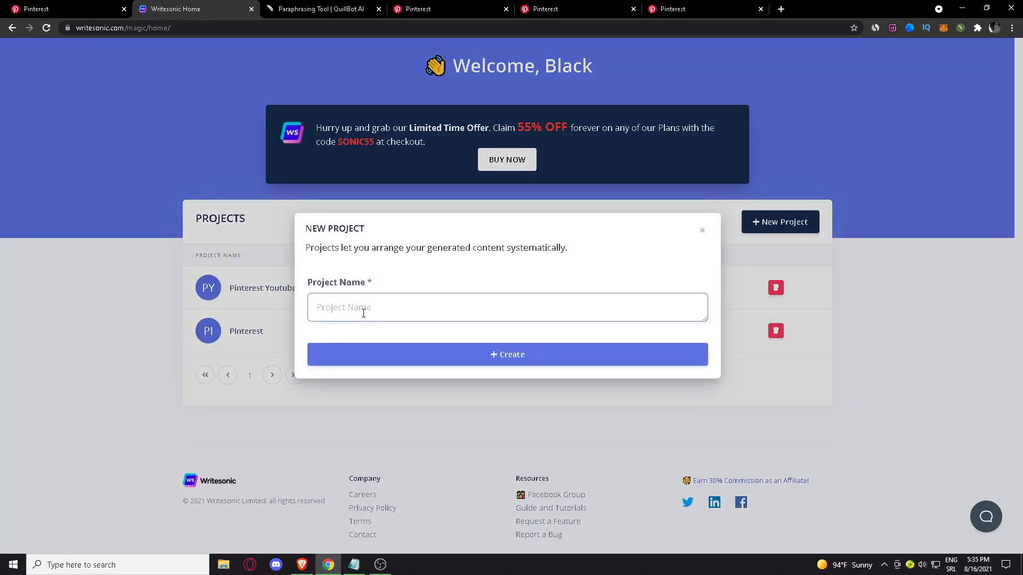
pyautogui.write('Carving Pinterest')
pyautogui.click(395, 353)
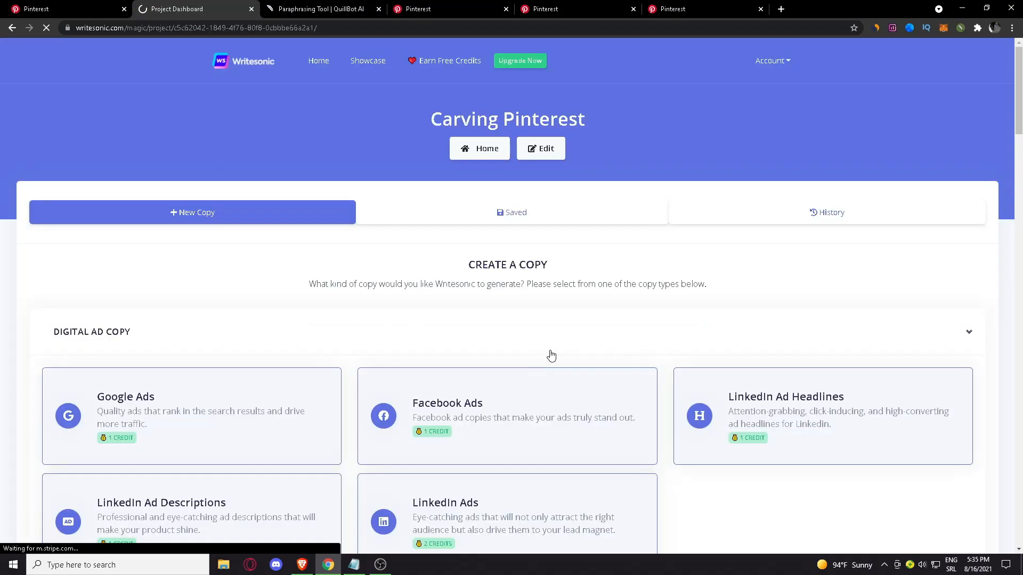
# Open the Blog Intros template and generate intros for the title "carving, wood, woodworking, carving wood"
pyautogui.scroll(-10, 306, 360)
pyautogui.scroll(3, 230, 304)
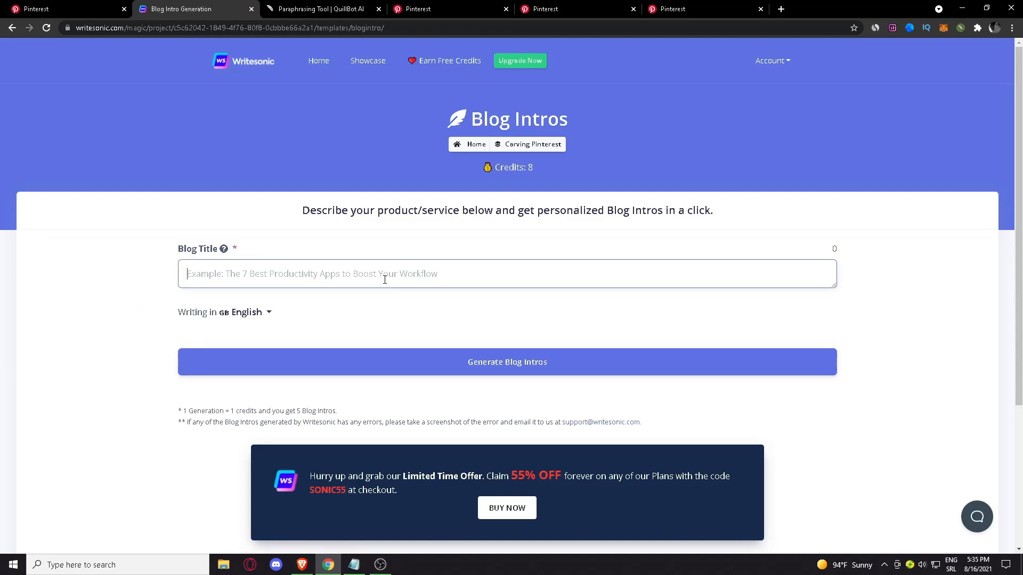
pyautogui.write('carving wood')
pyautogui.press('BackSpace')
pyautogui.press('BackSpace')
pyautogui.press('BackSpace')
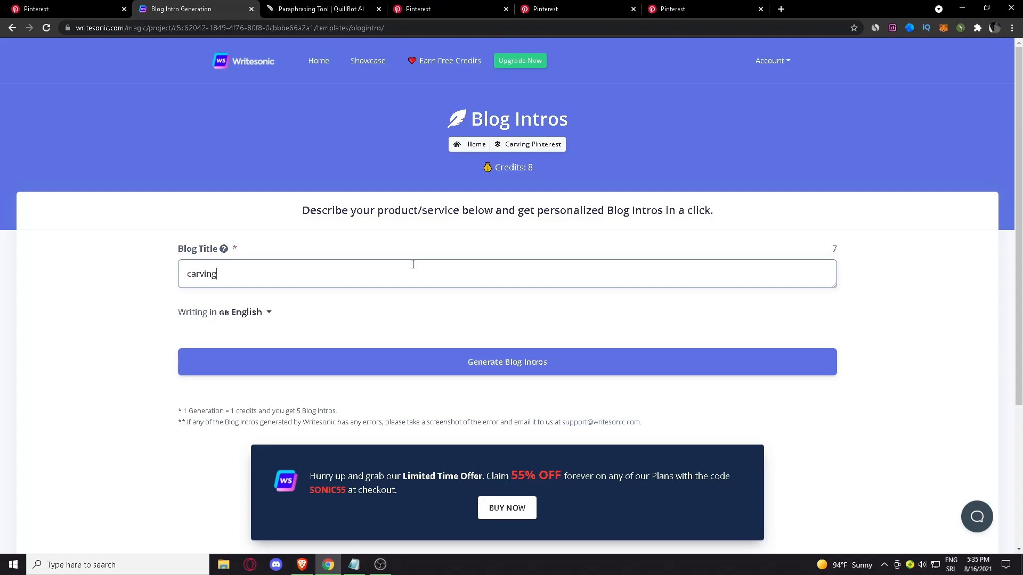
pyautogui.write(', wood')
pyautogui.write(', woodworking, carving wood')
pyautogui.click(507, 361)
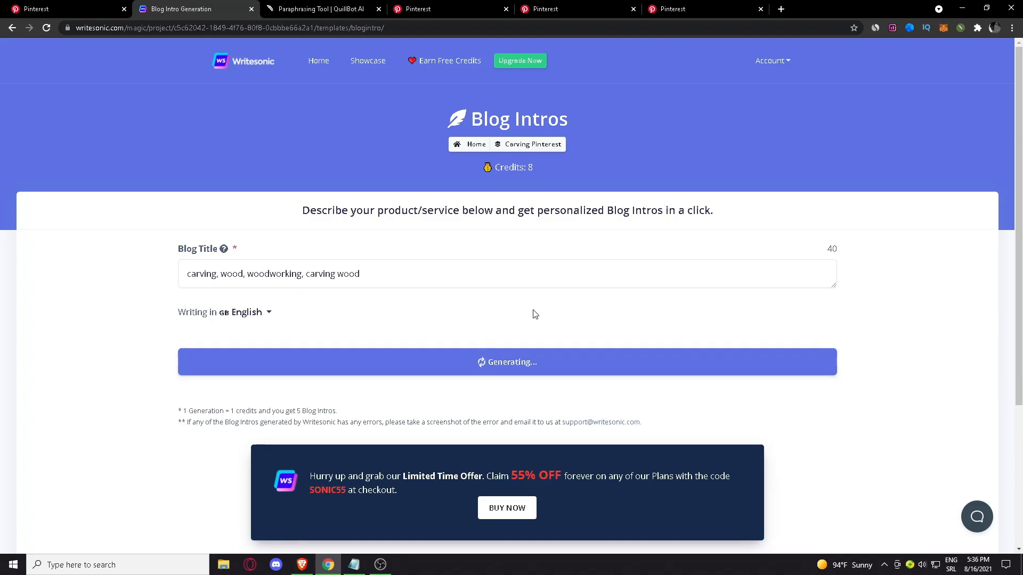
# Review the generated wood-carving blog intros to find one suitable as a board description
pyautogui.scroll(-3, 457, 307)
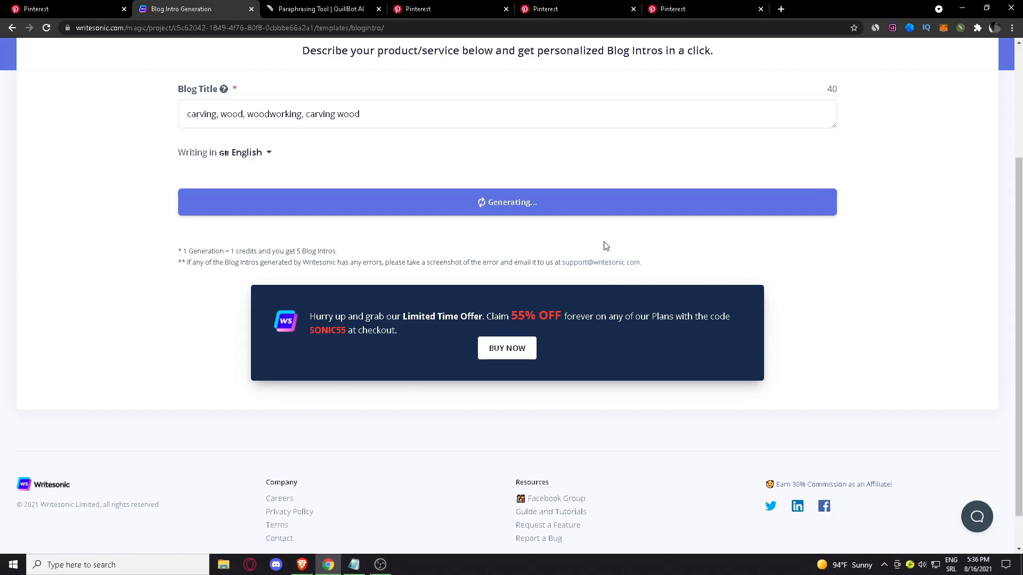
pyautogui.scroll(-6, 603, 231)
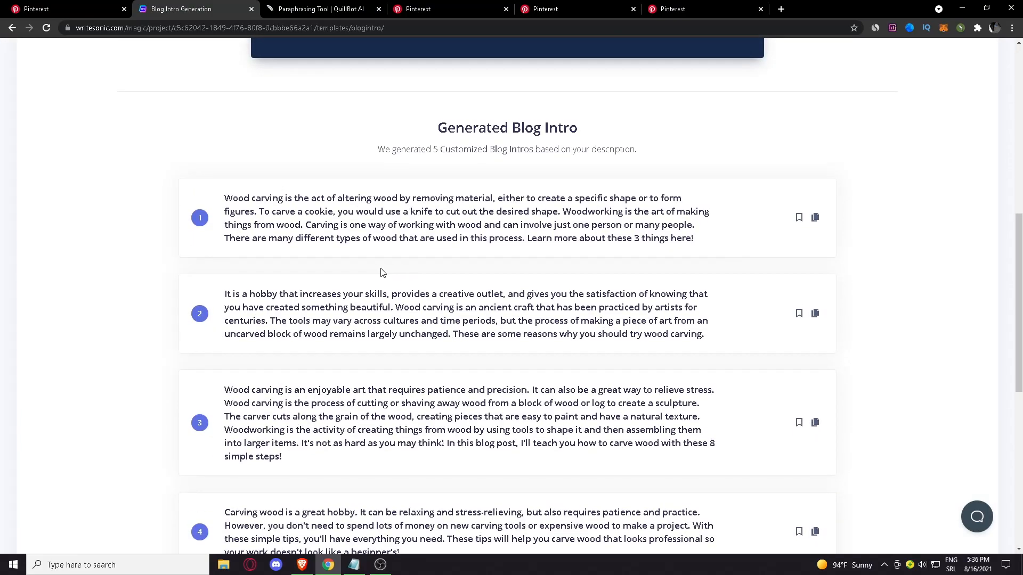
pyautogui.scroll(-1, 261, 253)
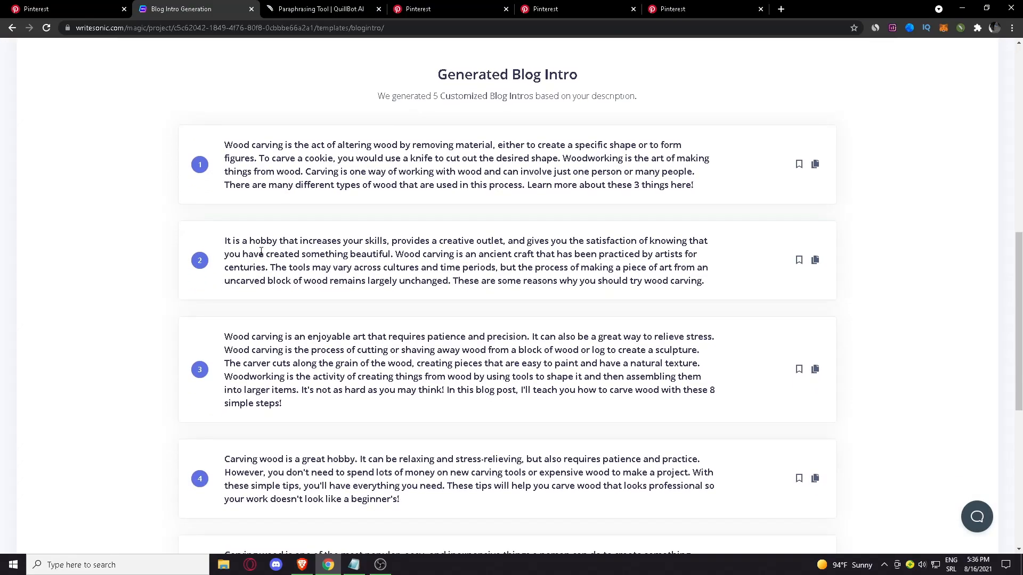
pyautogui.scroll(-2, 349, 299)
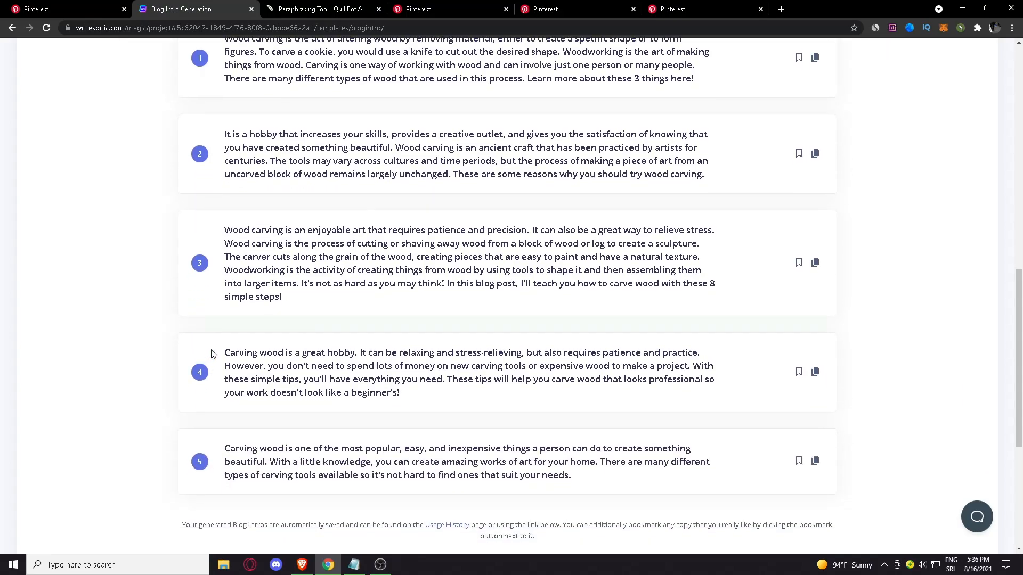
pyautogui.scroll(-3, 209, 356)
pyautogui.scroll(3, 214, 351)
pyautogui.scroll(1, 219, 355)
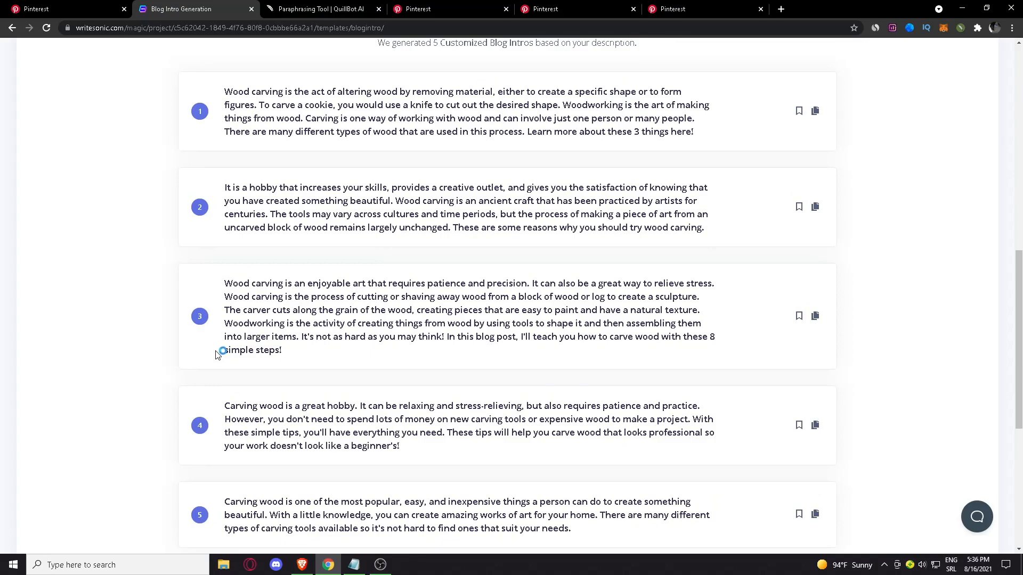
pyautogui.scroll(-5, 320, 299)
pyautogui.scroll(1, 426, 245)
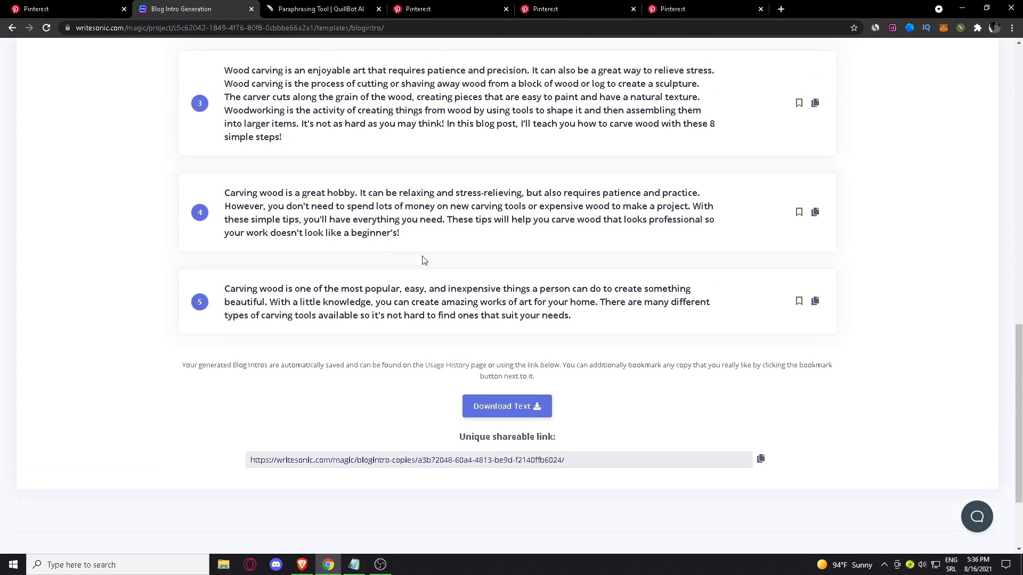
pyautogui.scroll(1, 319, 259)
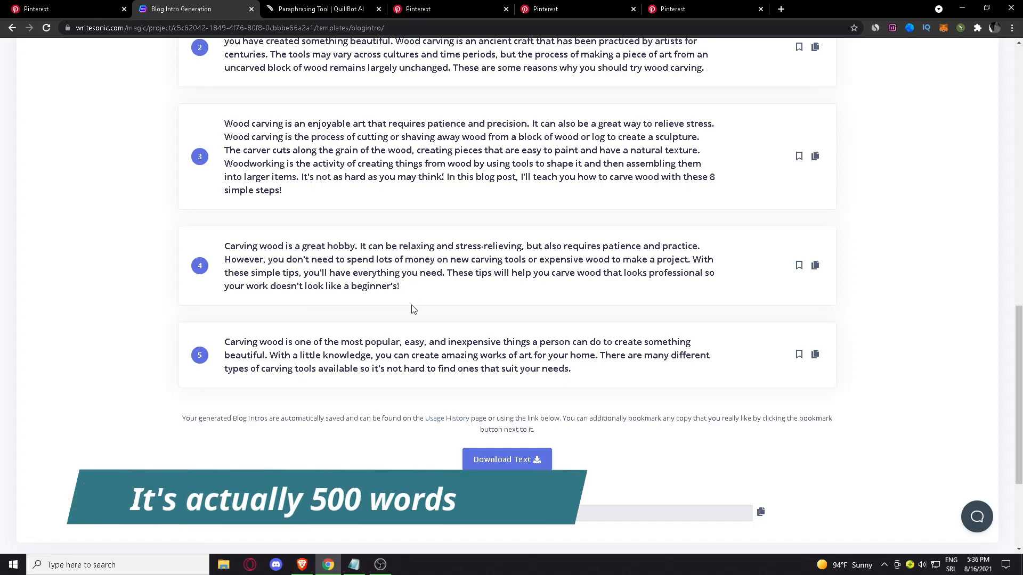
pyautogui.scroll(1, 411, 308)
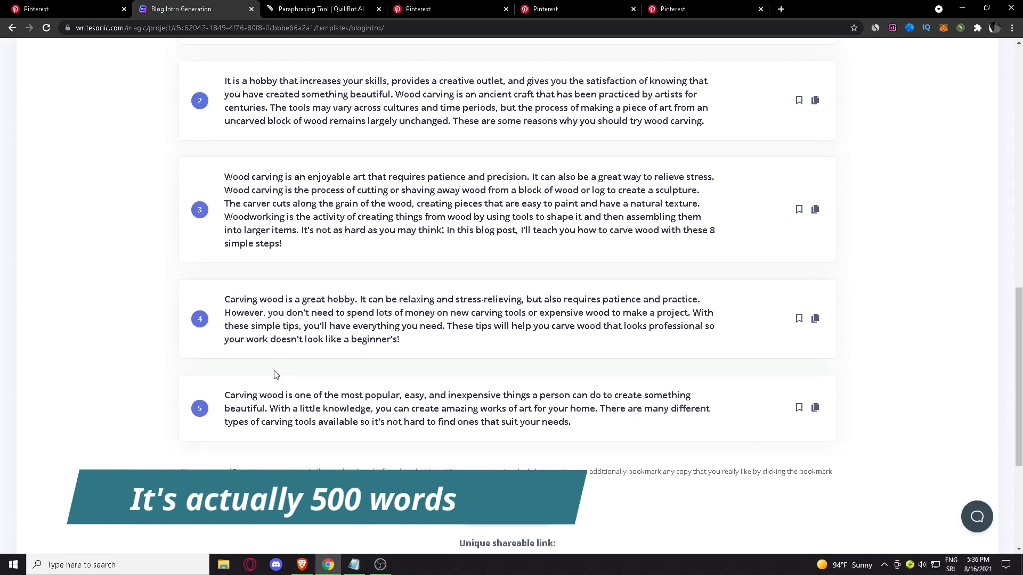
pyautogui.scroll(1, 240, 367)
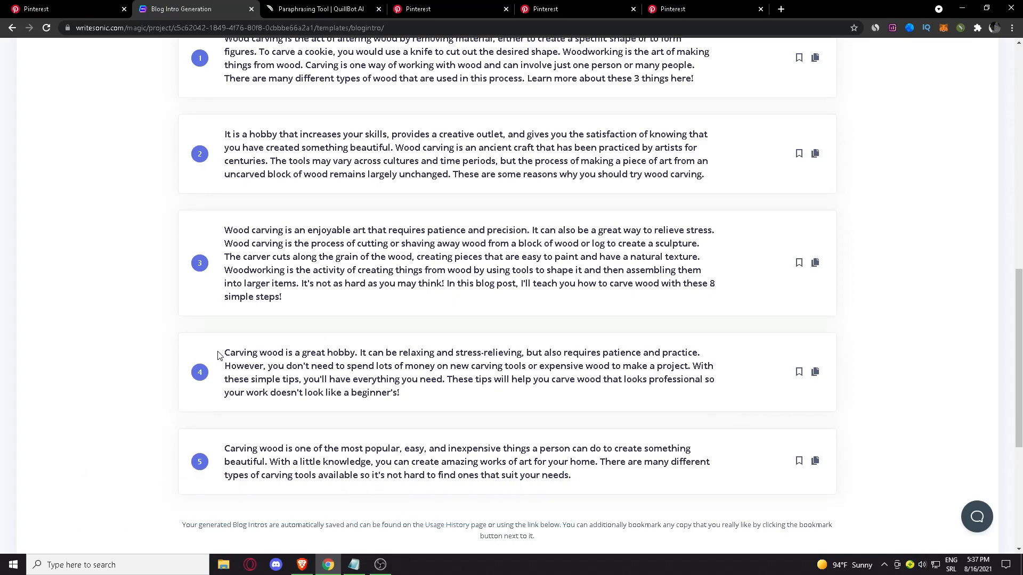
# Copy the full text of the fourth blog intro and paste it into the Carving board's description on Pinterest
pyautogui.moveTo(219, 356); pyautogui.dragTo(401, 394)
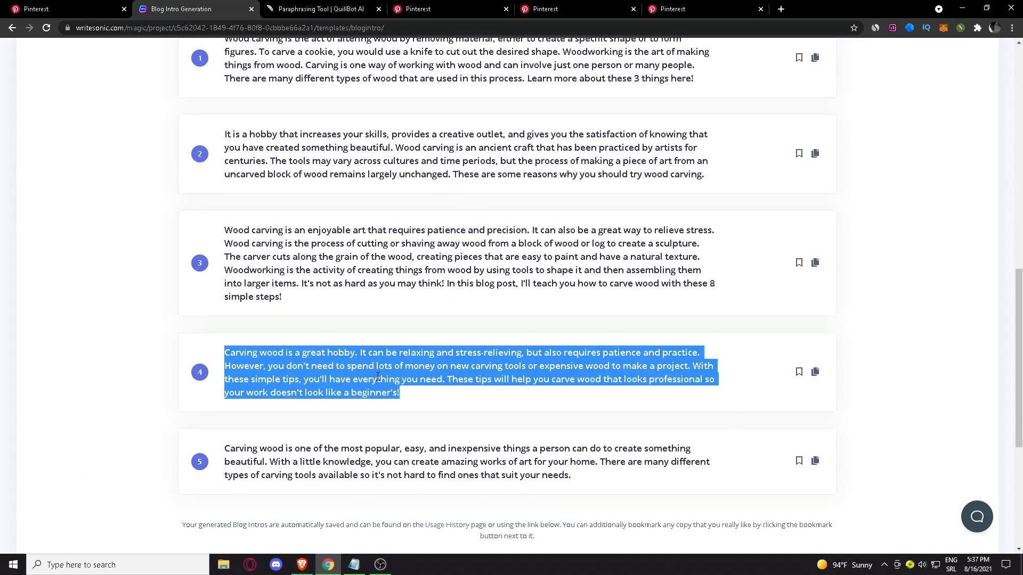
pyautogui.rightClick(394, 373)
pyautogui.click(416, 381)
pyautogui.click(83, 7)
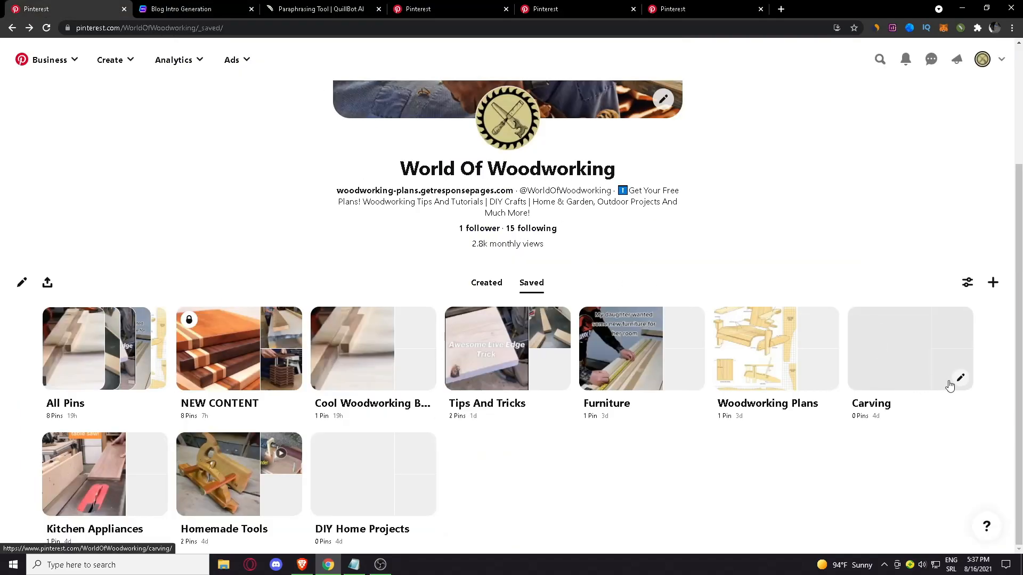
pyautogui.click(957, 382)
pyautogui.click(485, 192)
pyautogui.hotkey('ctrl', 'v')
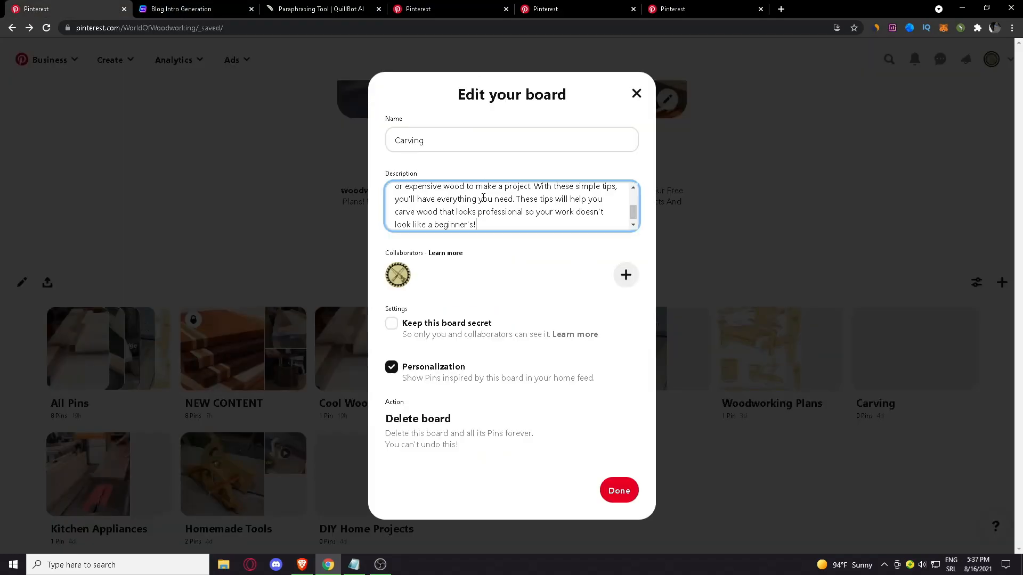
# Read through the pasted Carving board description and save the board
pyautogui.scroll(5, 484, 218)
pyautogui.scroll(-5, 484, 219)
pyautogui.scroll(5, 487, 219)
pyautogui.scroll(-5, 494, 219)
pyautogui.scroll(5, 516, 200)
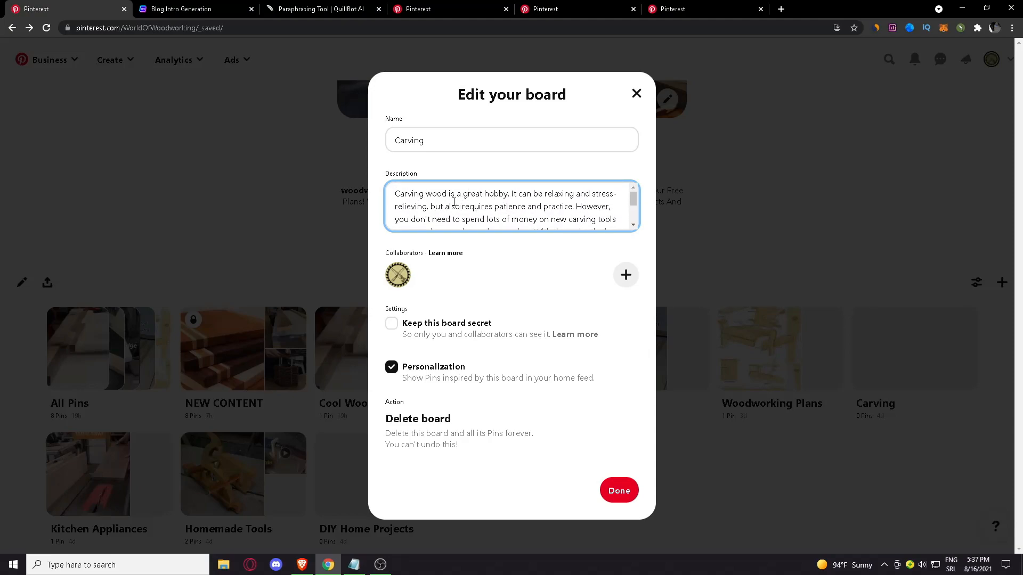
pyautogui.scroll(-5, 499, 207)
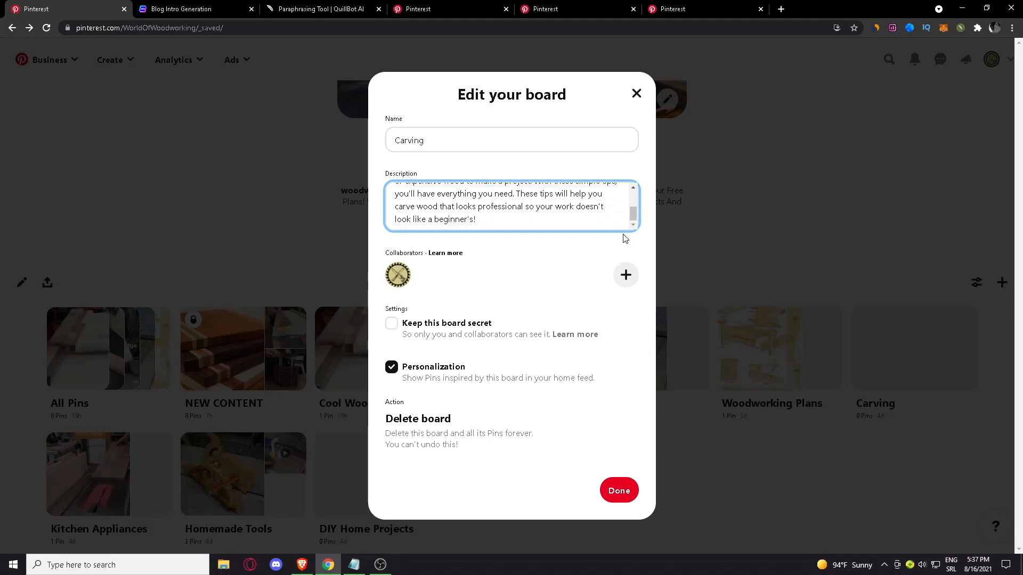
pyautogui.scroll(5, 485, 215)
pyautogui.scroll(-5, 475, 195)
pyautogui.click(618, 486)
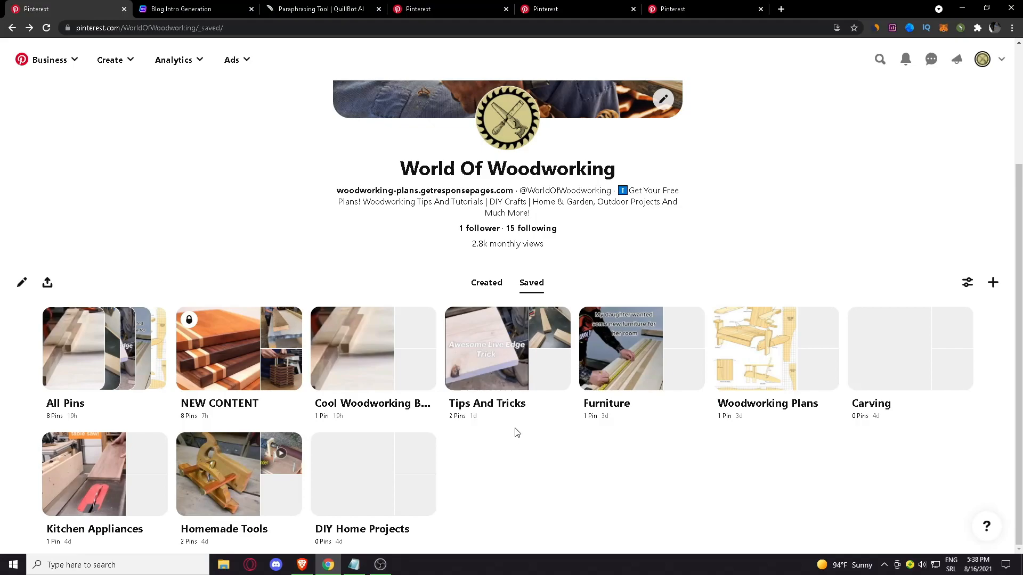
# Look at QuillBot, then compare the WoodWorkers Guild of America's Woodworking Plans board with the matching board on the own profile
pyautogui.click(330, 14)
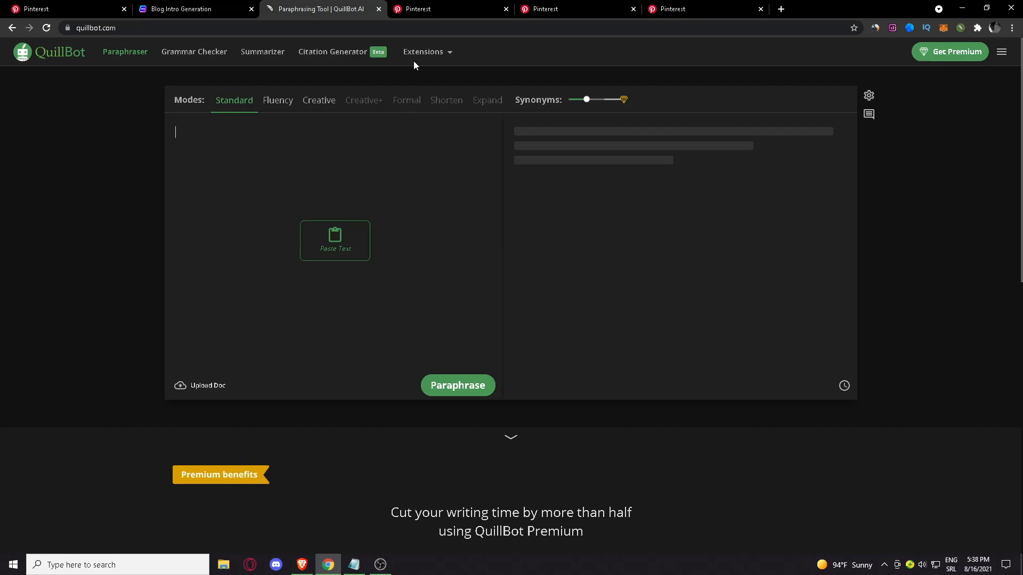
pyautogui.click(426, 13)
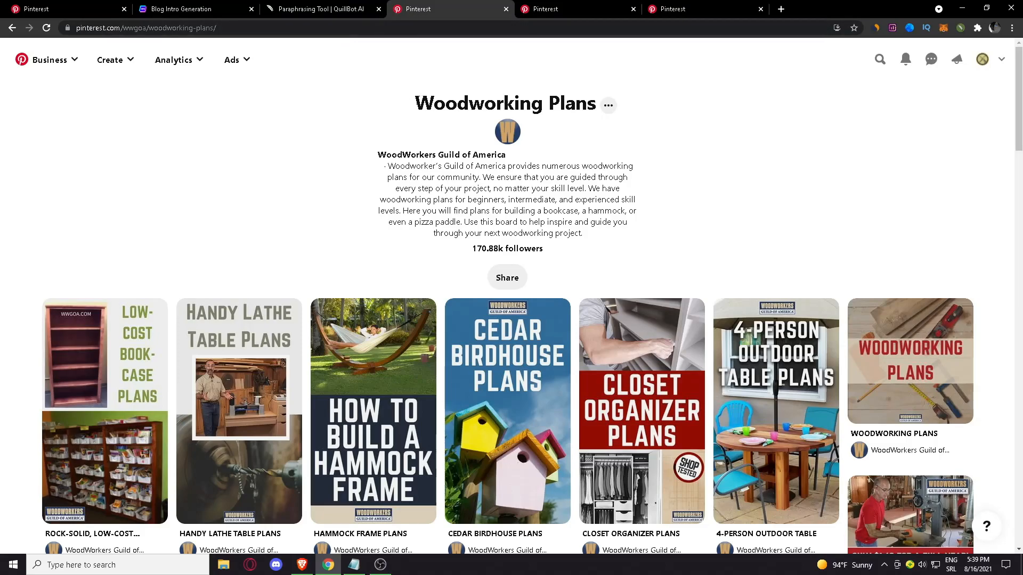
pyautogui.click(52, 8)
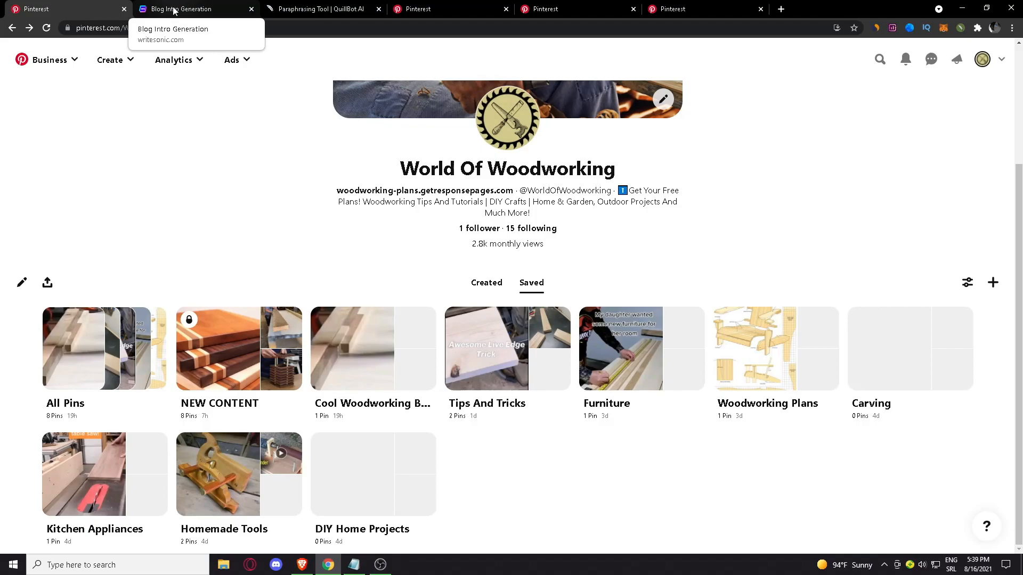
pyautogui.click(419, 7)
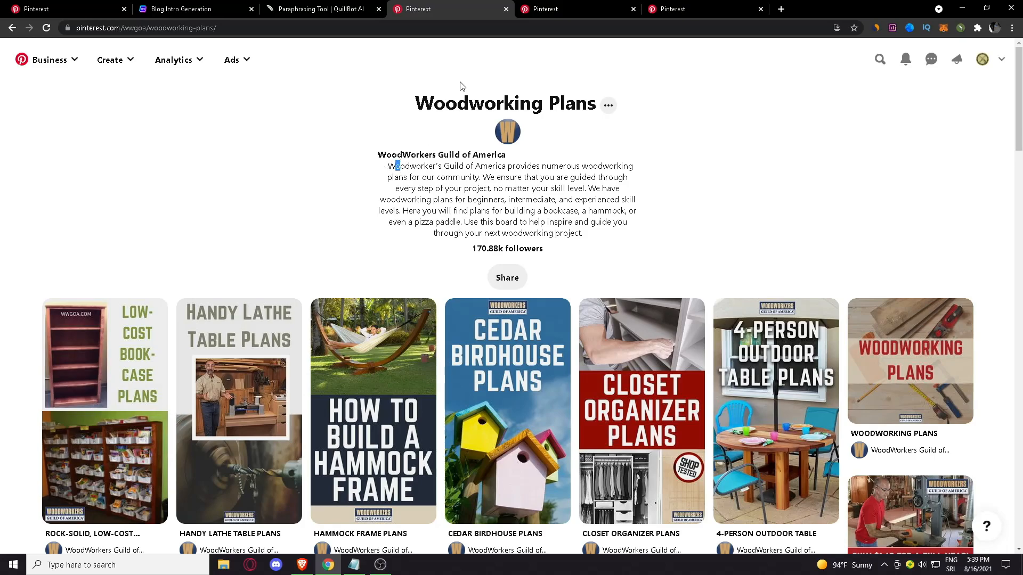
pyautogui.moveTo(562, 82); pyautogui.dragTo(597, 102)
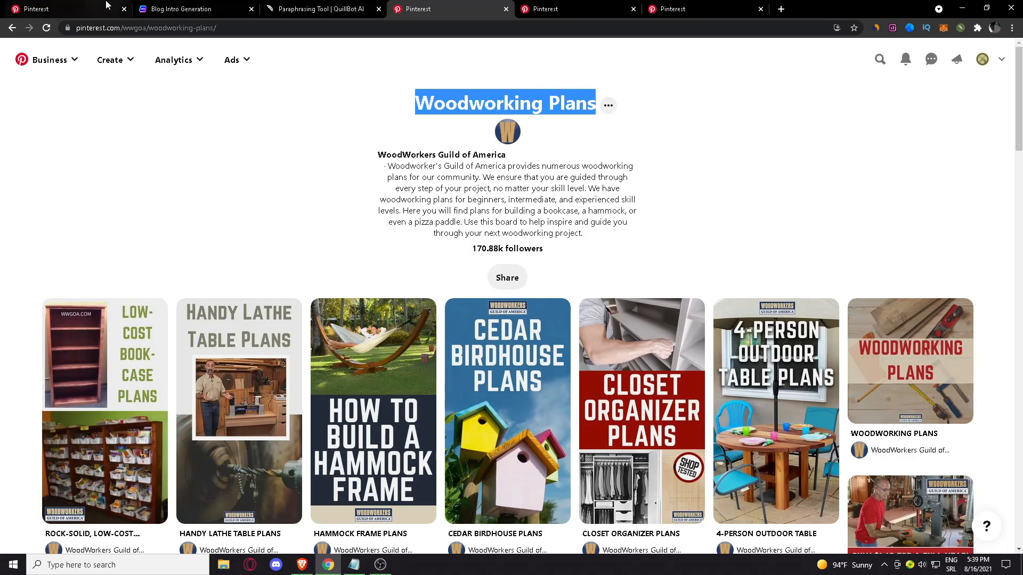
pyautogui.click(64, 9)
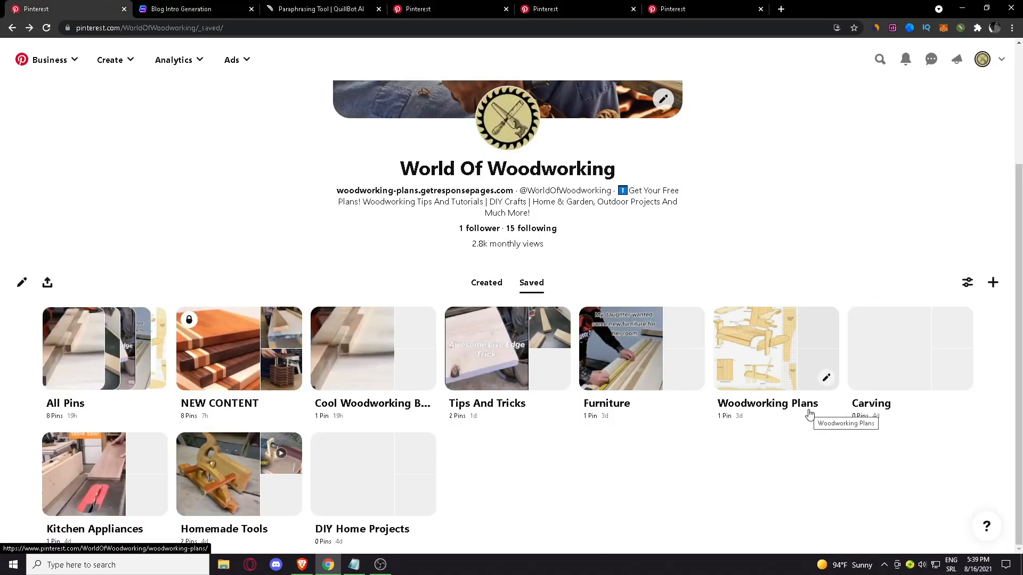
pyautogui.click(429, 10)
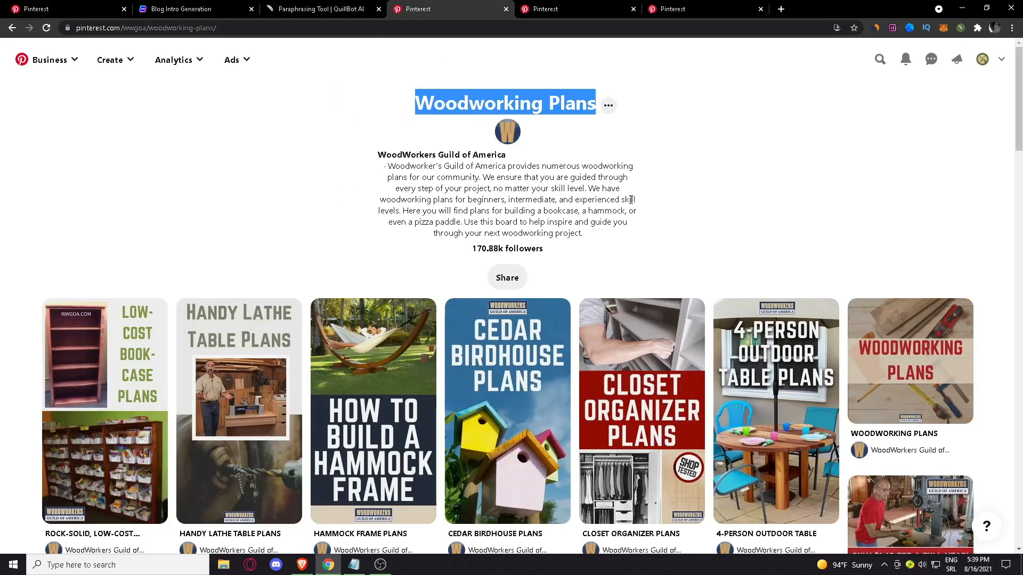
# Copy the WoodWorkers Guild of America board's description, close Writesonic, and paste the text into QuillBot's paraphraser
pyautogui.moveTo(589, 235); pyautogui.dragTo(389, 165)
pyautogui.hotkey('ctrl', 'c')
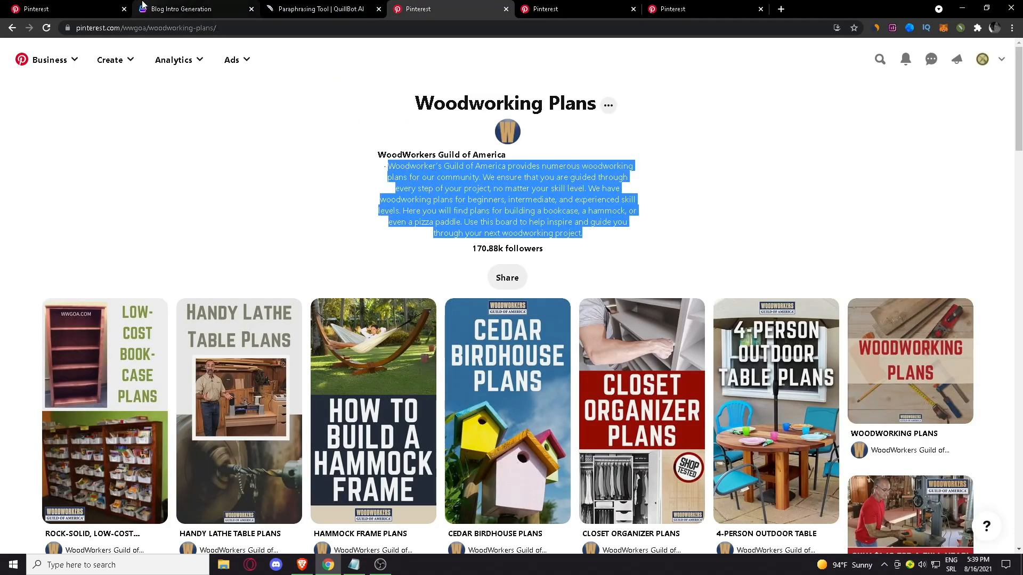
pyautogui.click(269, 10)
pyautogui.click(228, 9)
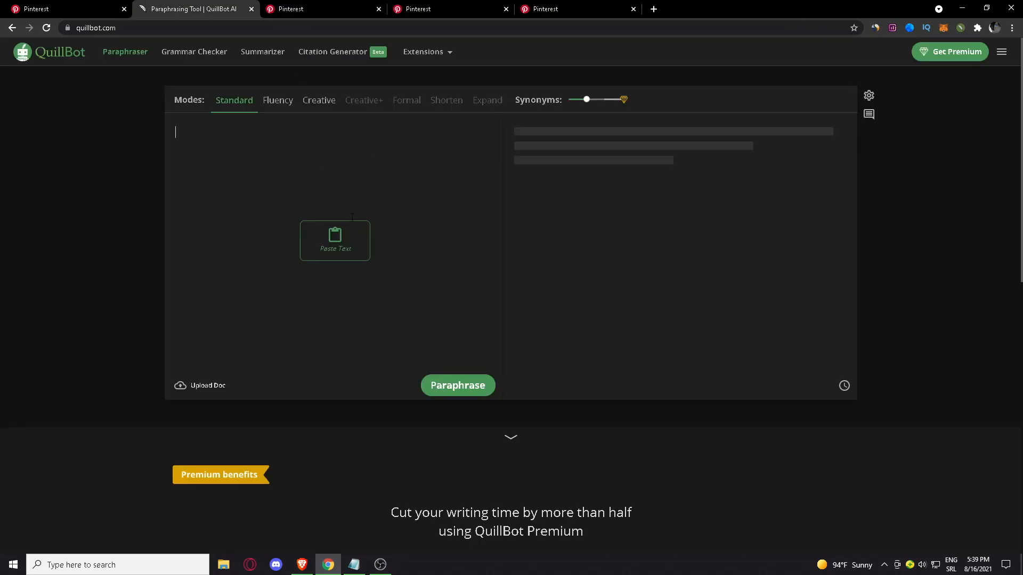
pyautogui.click(336, 240)
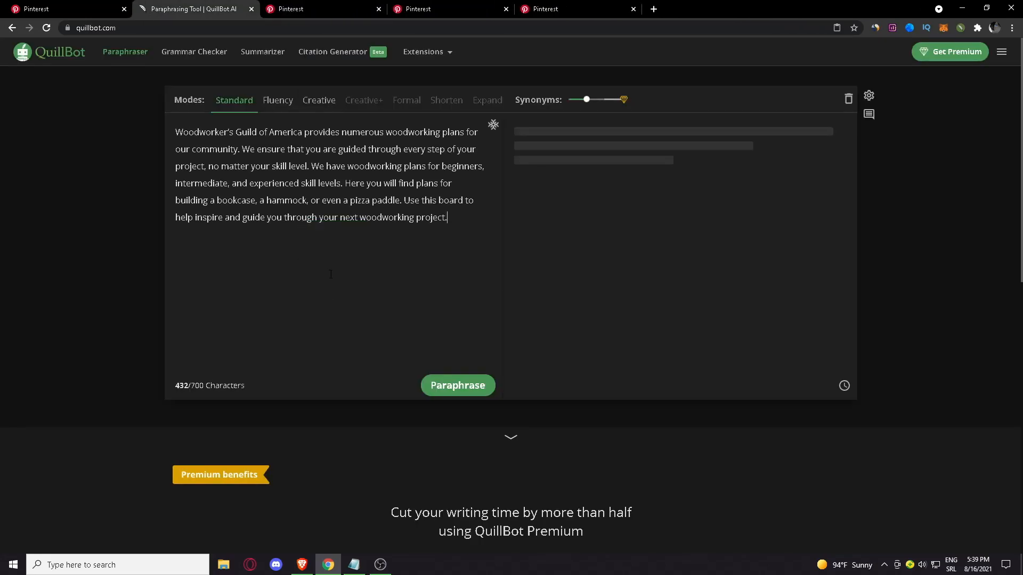
# Check the pasted description's length against the 700-character limit and paraphrase it in Standard mode
pyautogui.moveTo(204, 386); pyautogui.dragTo(176, 387)
pyautogui.click(314, 303)
pyautogui.doubleClick(199, 387)
pyautogui.click(312, 287)
pyautogui.click(472, 392)
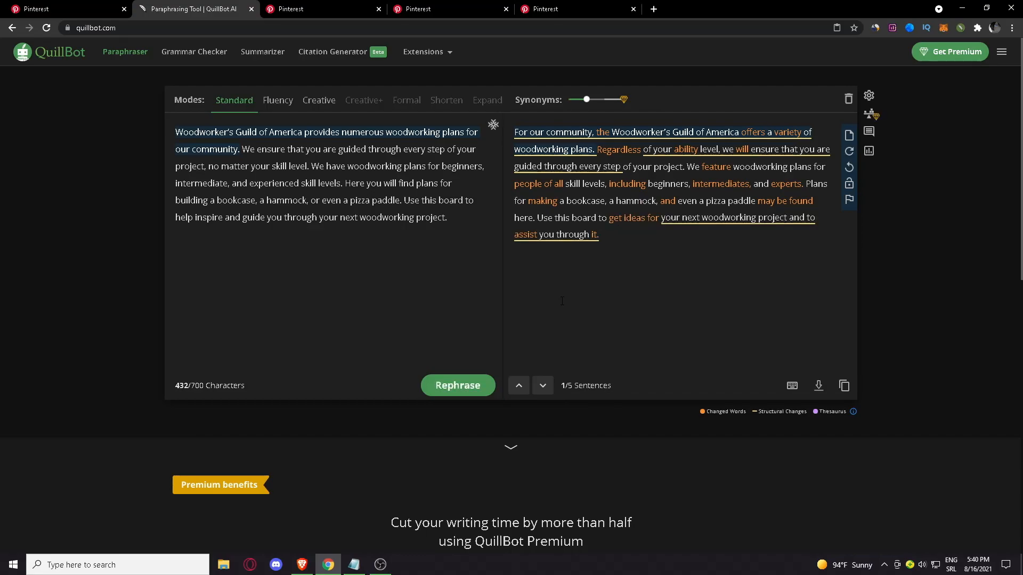
pyautogui.click(578, 274)
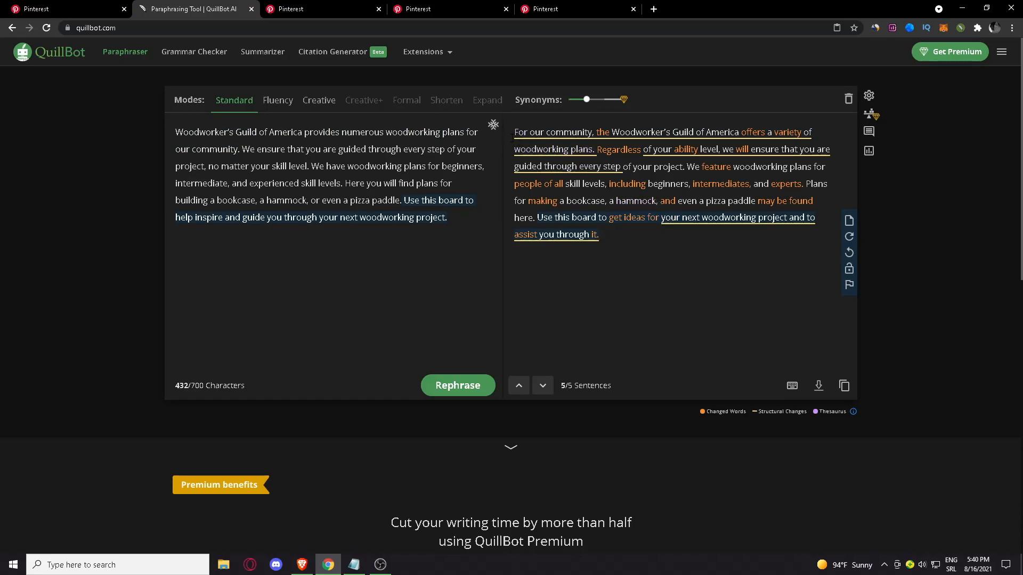
# Copy the full paraphrased text, paste it into the Woodworking Plans board's description on Pinterest, and save the board
pyautogui.moveTo(614, 236); pyautogui.dragTo(512, 140)
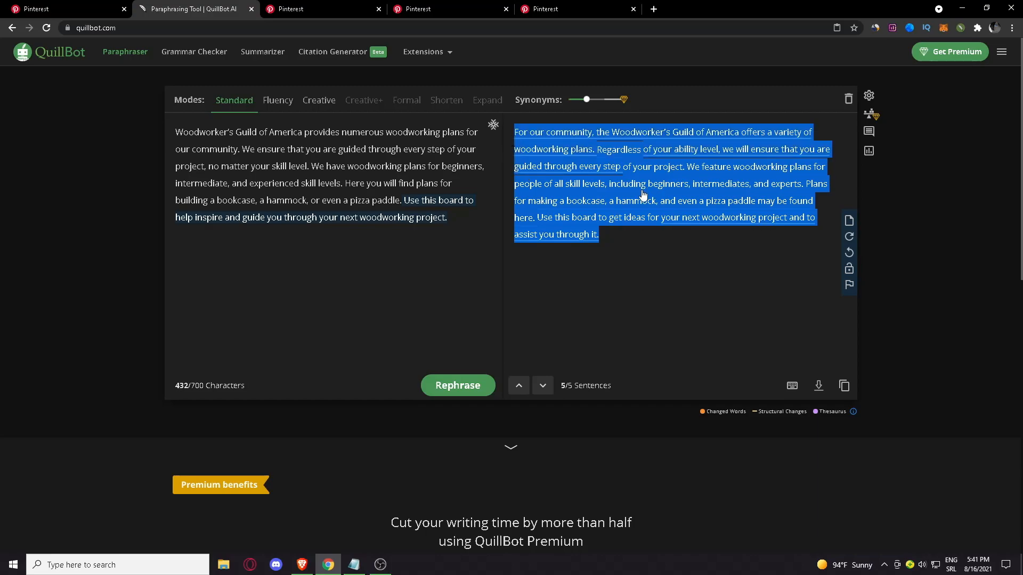
pyautogui.click(624, 247)
pyautogui.moveTo(616, 233); pyautogui.dragTo(510, 139)
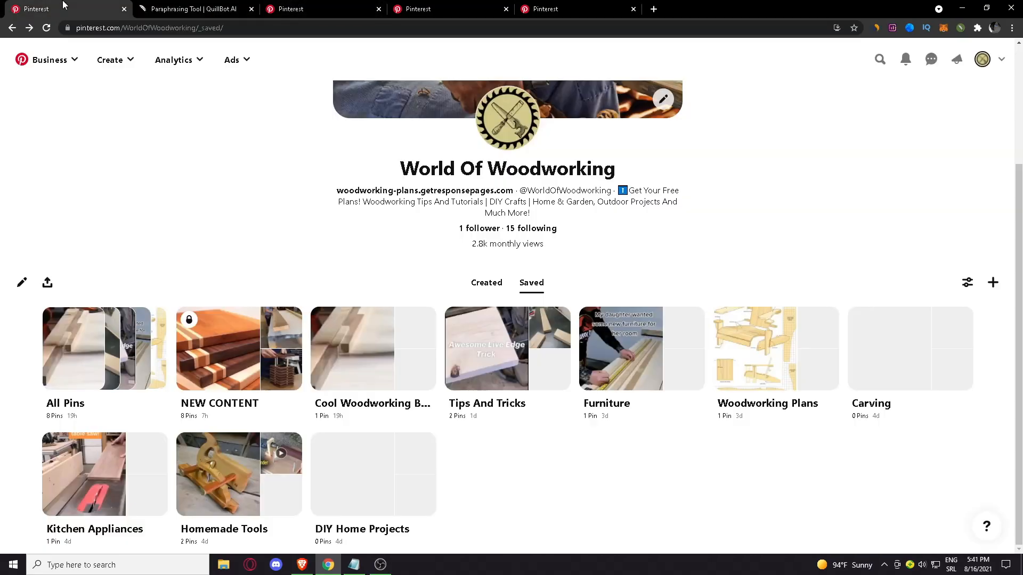
pyautogui.click(66, 8)
pyautogui.click(825, 378)
pyautogui.click(471, 292)
pyautogui.hotkey('ctrl', 'v')
pyautogui.scroll(3, 507, 280)
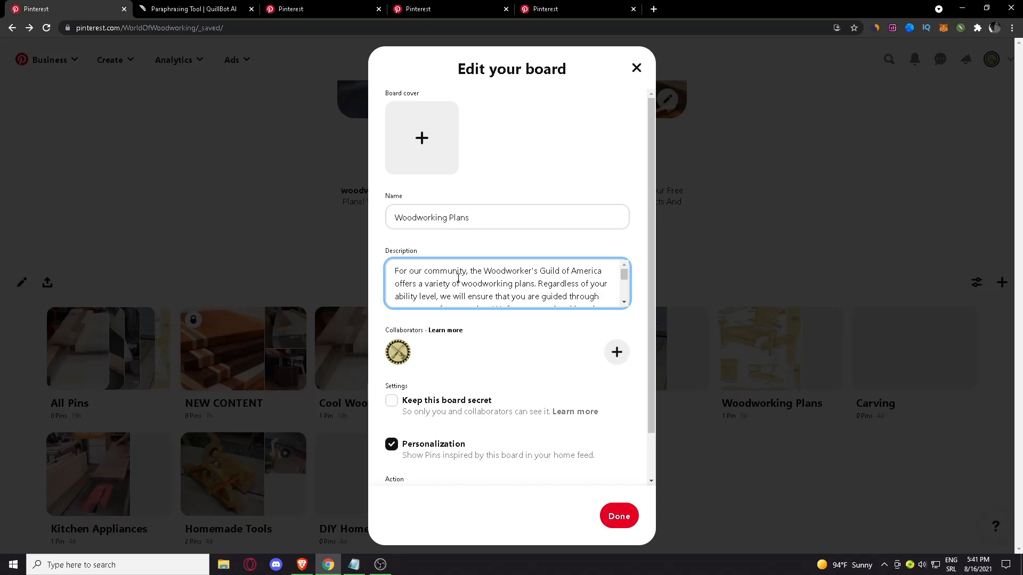
pyautogui.scroll(-3, 439, 279)
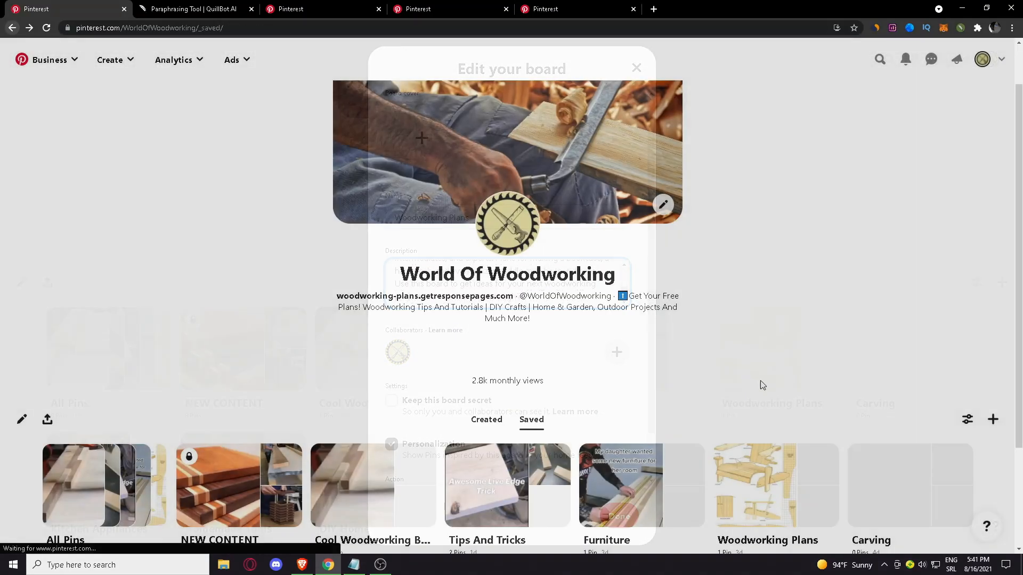
# Open the Woodworking Plans board on the own profile and review its new description
pyautogui.scroll(-3, 807, 415)
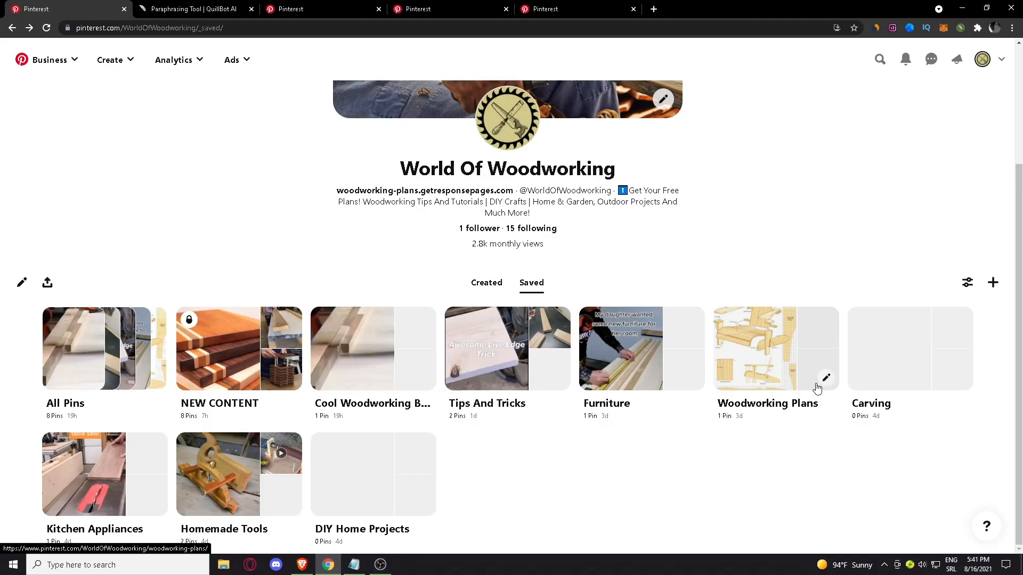
pyautogui.click(818, 387)
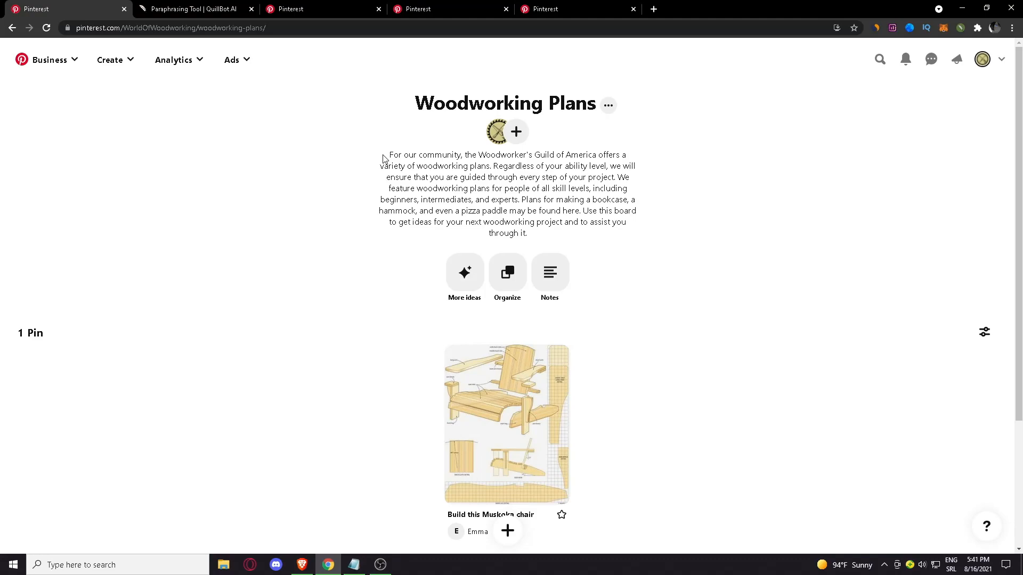
pyautogui.moveTo(382, 158); pyautogui.dragTo(547, 236)
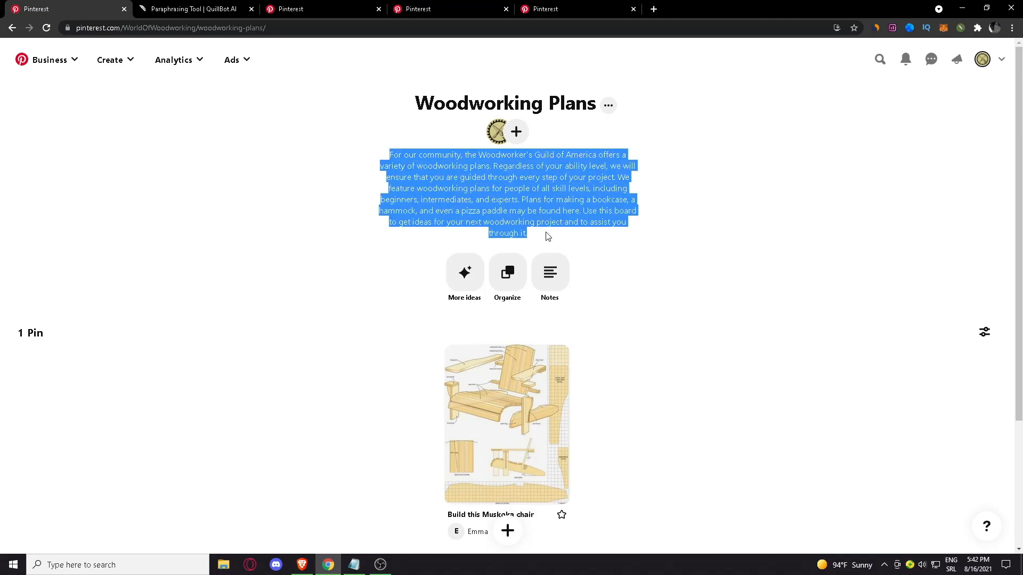
pyautogui.click(548, 235)
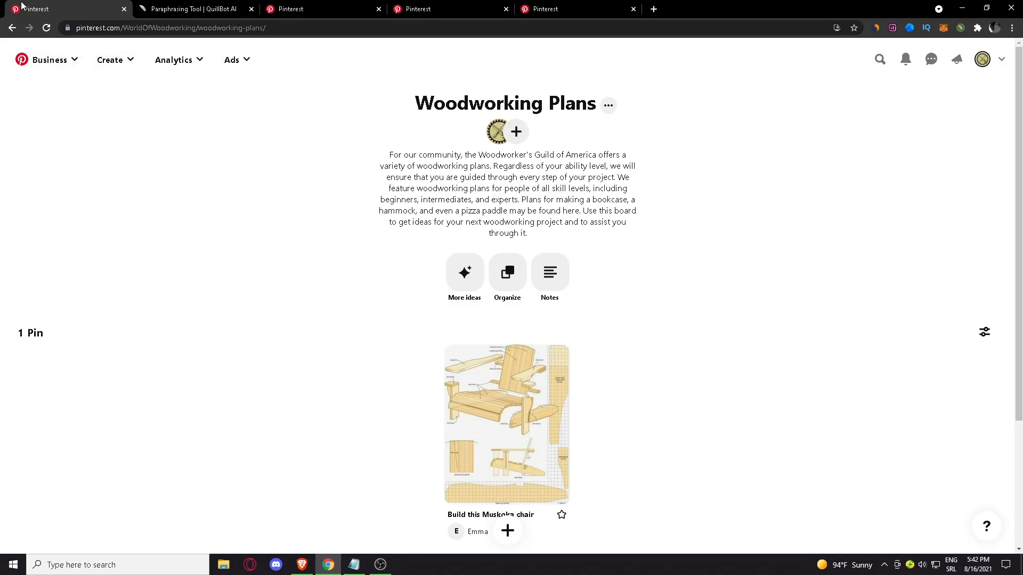
# Edit the Woodworking Plans board from the profile and append the hashtag #woodworkingplans plus a further # to its description
pyautogui.click(3, 30)
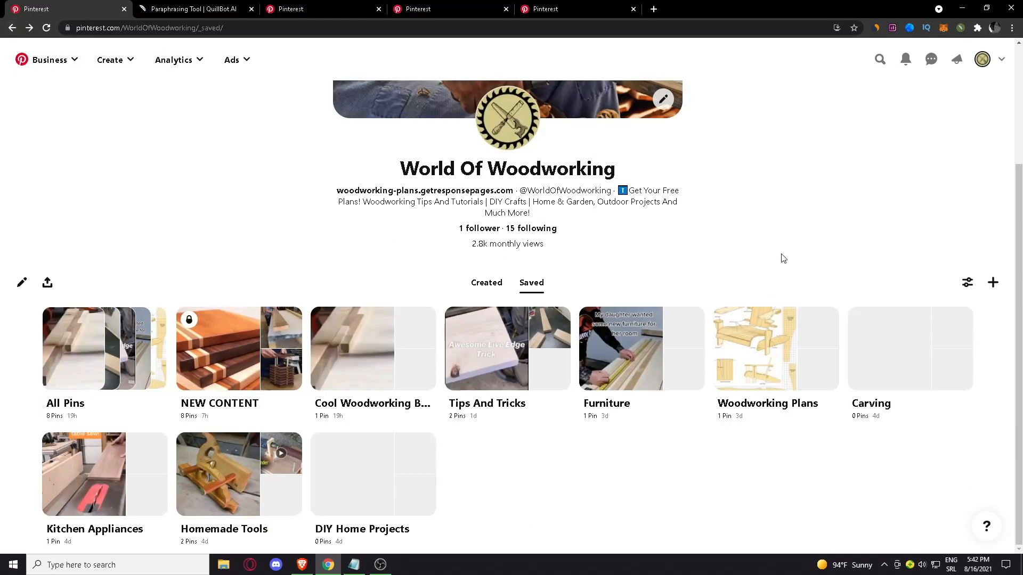
pyautogui.click(826, 378)
pyautogui.scroll(-1, 550, 266)
pyautogui.click(606, 240)
pyautogui.scroll(-3, 586, 235)
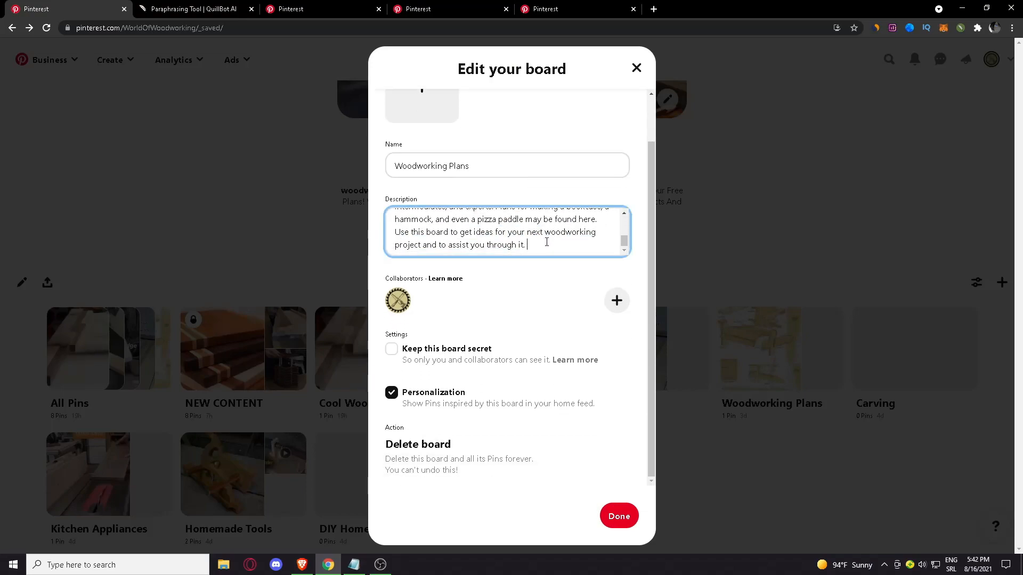
pyautogui.scroll(1, 500, 159)
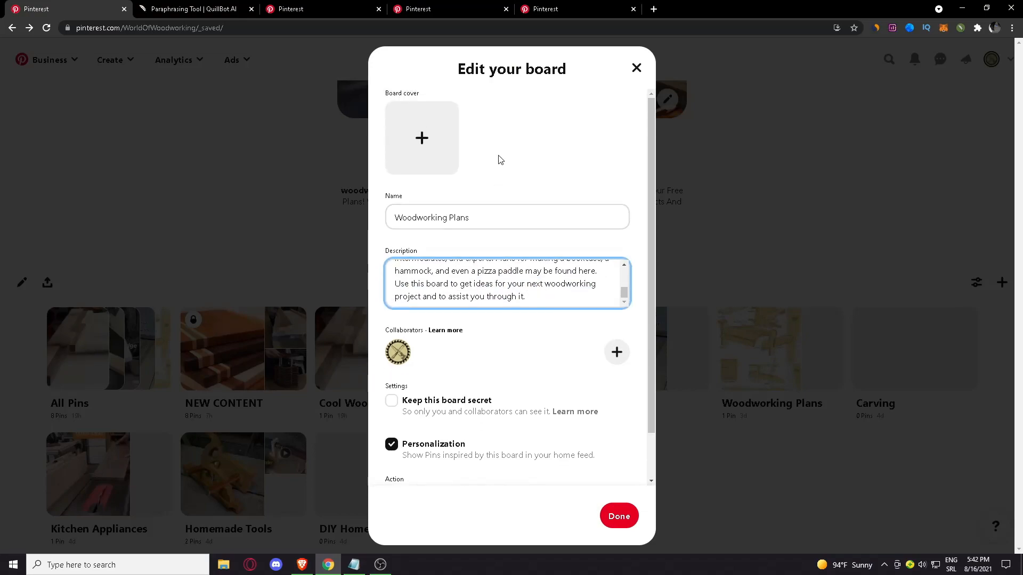
pyautogui.scroll(-1, 503, 290)
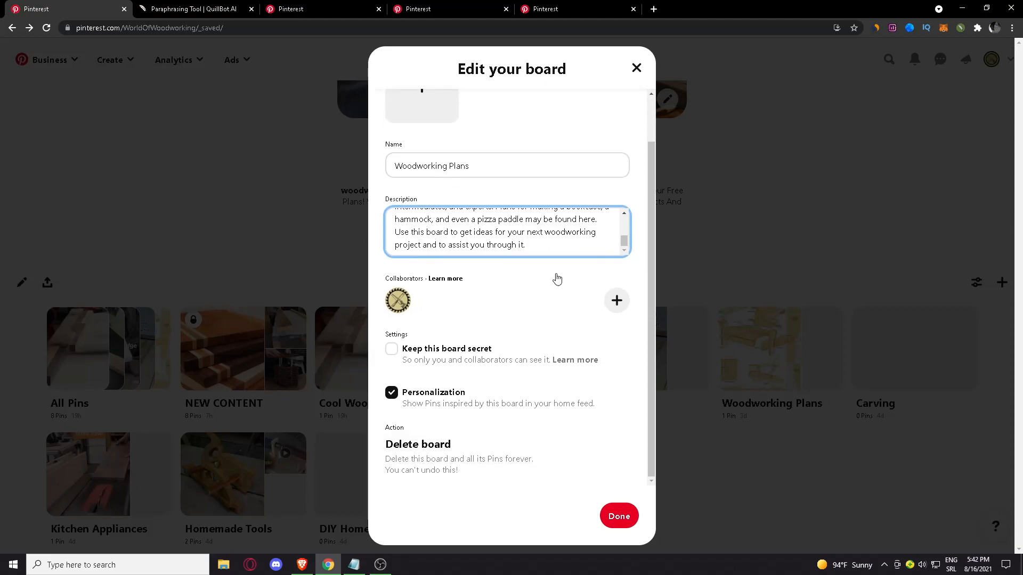
pyautogui.write('#woodworkingplans #')
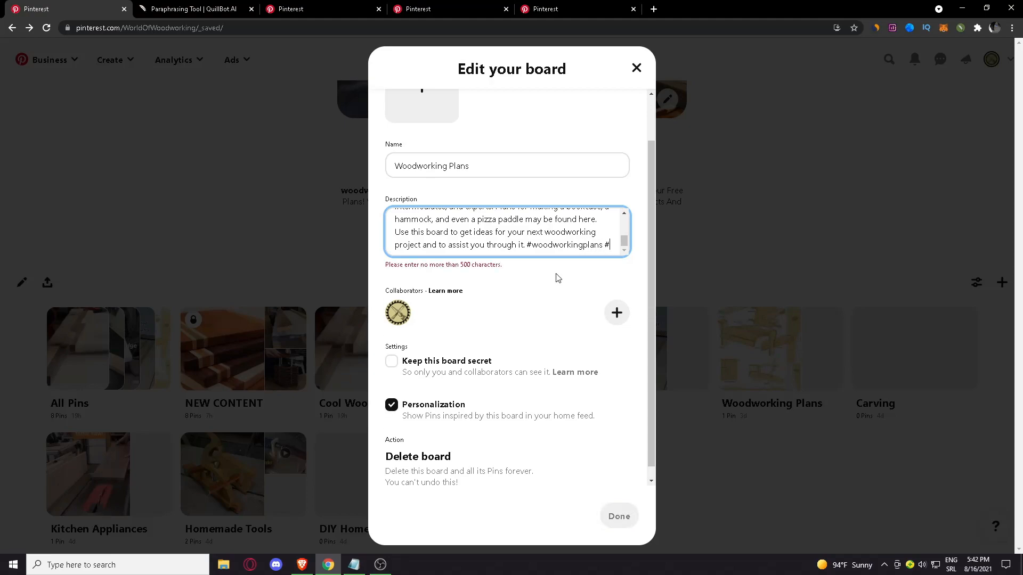
# Remove the extra # so the description ends with #woodworkingplans, and save the board
pyautogui.doubleClick(462, 268)
pyautogui.click(531, 273)
pyautogui.moveTo(616, 244); pyautogui.dragTo(599, 245)
pyautogui.press('BackSpace')
pyautogui.scroll(2, 497, 237)
pyautogui.scroll(2, 497, 237)
pyautogui.write('s')
pyautogui.click(616, 516)
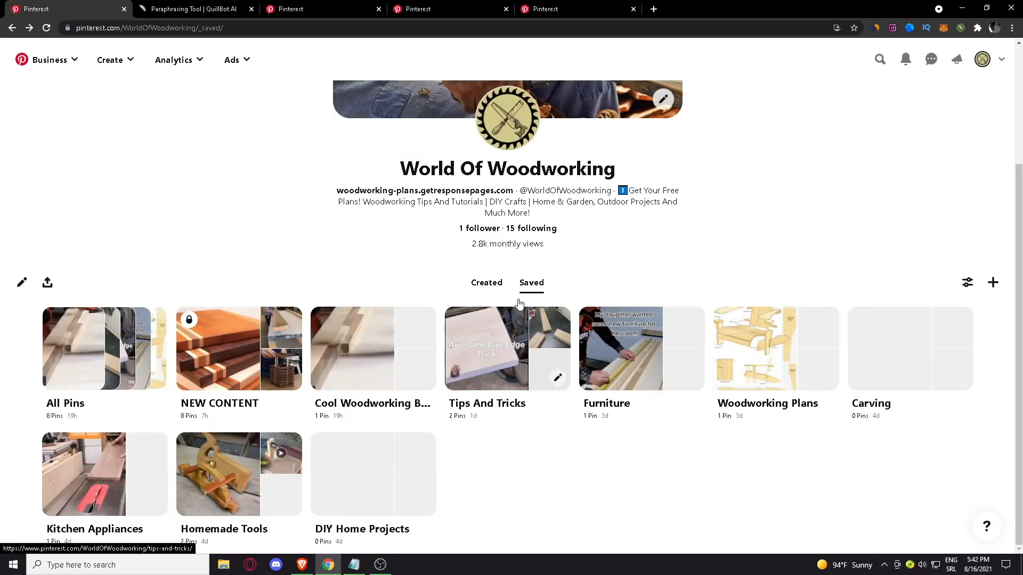
# Close the WoodWorkers Guild of America board and look at the two remaining competitor boards
pyautogui.click(344, 4)
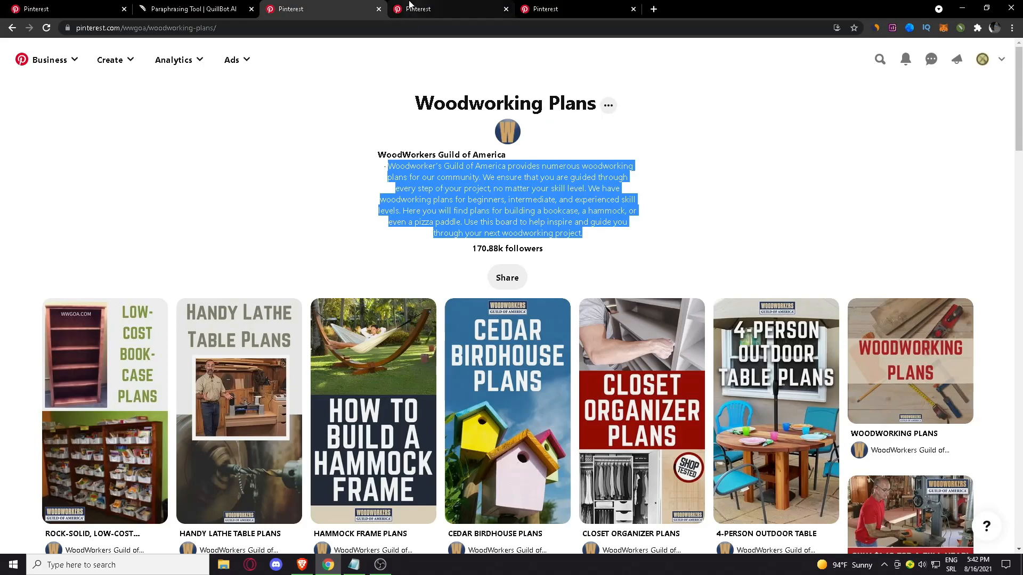
pyautogui.click(378, 9)
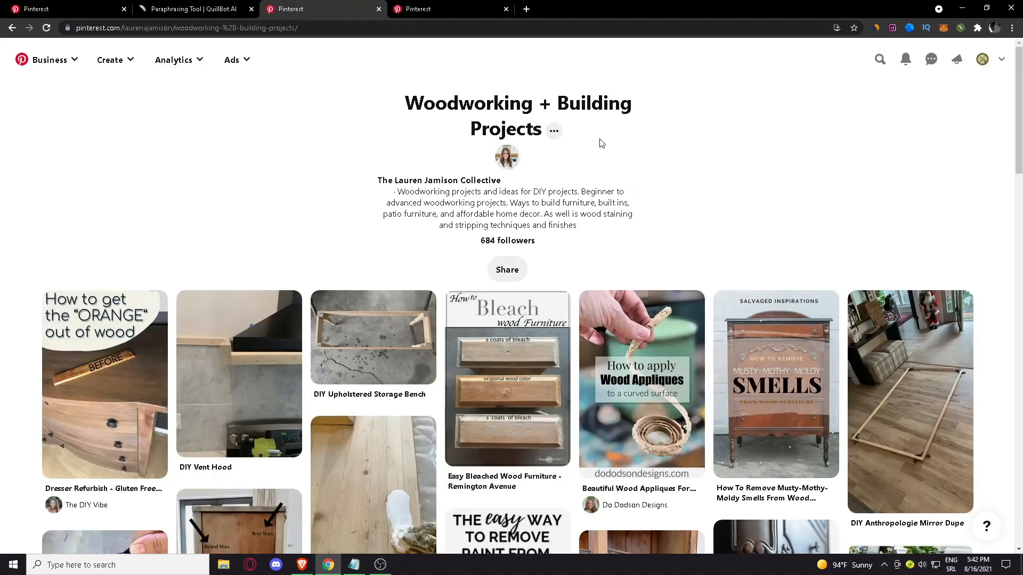
pyautogui.click(452, 7)
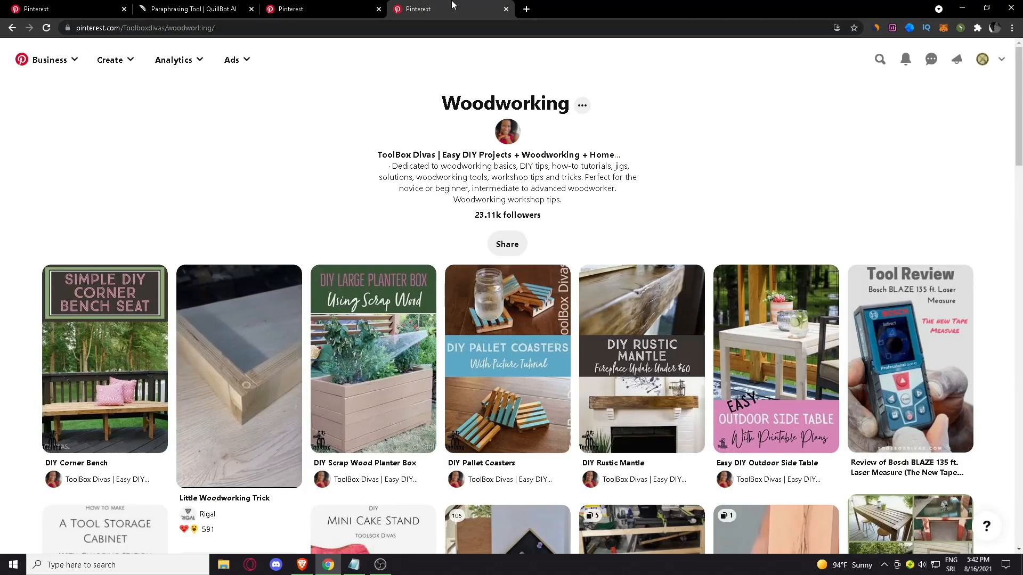
pyautogui.click(319, 9)
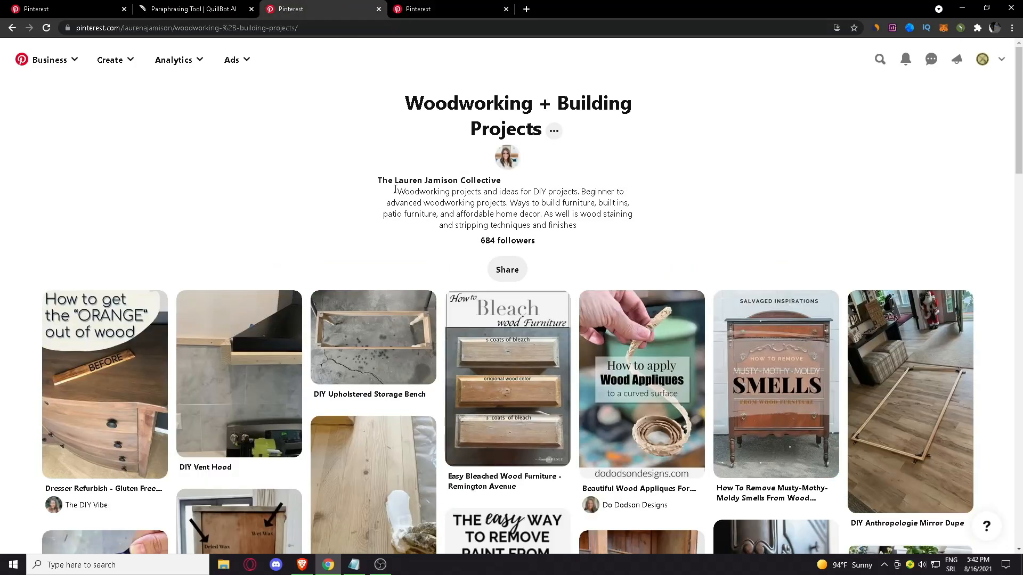
# Highlight the Woodworking + Building Projects board's description and compare that board with the own Homemade Tools board
pyautogui.moveTo(397, 192); pyautogui.dragTo(580, 226)
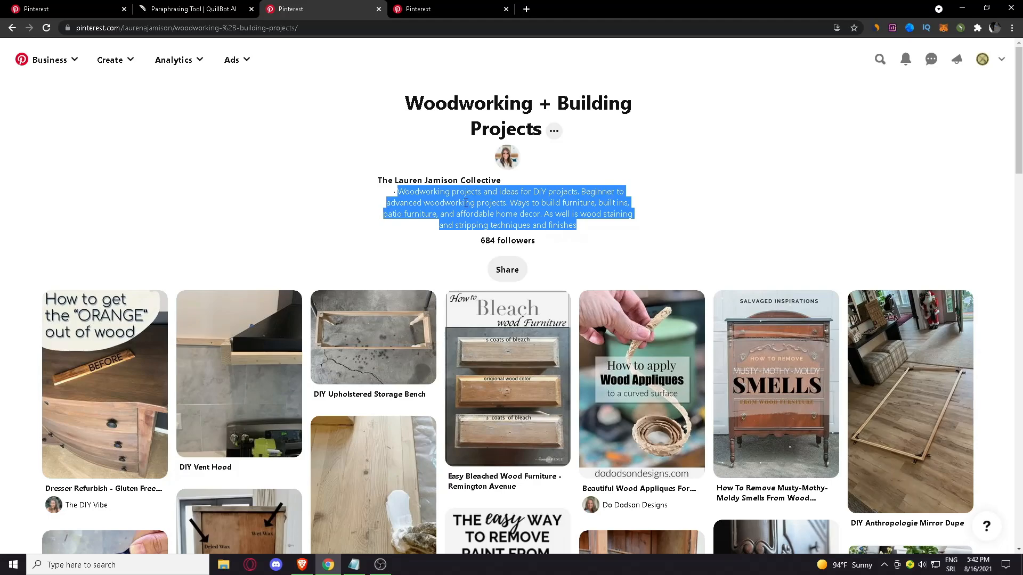
pyautogui.scroll(-2, 432, 123)
pyautogui.scroll(2, 314, 85)
pyautogui.click(29, 7)
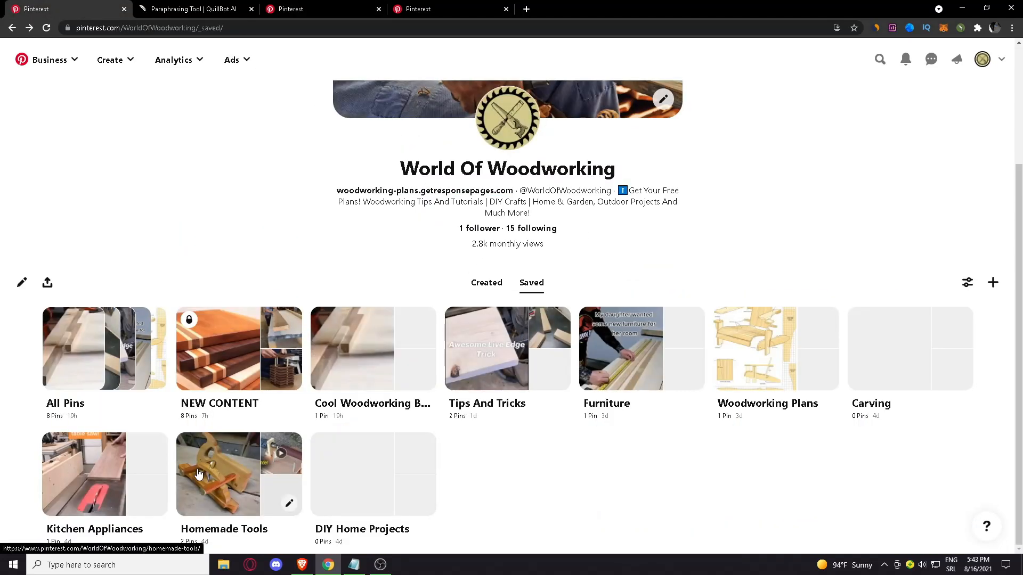
pyautogui.click(270, 502)
pyautogui.click(319, 9)
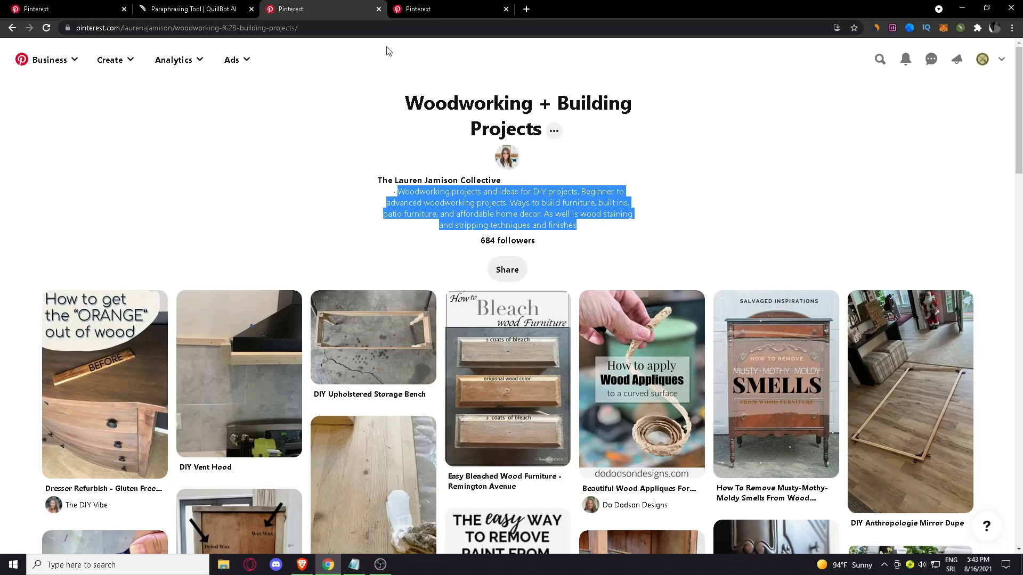
pyautogui.click(59, 8)
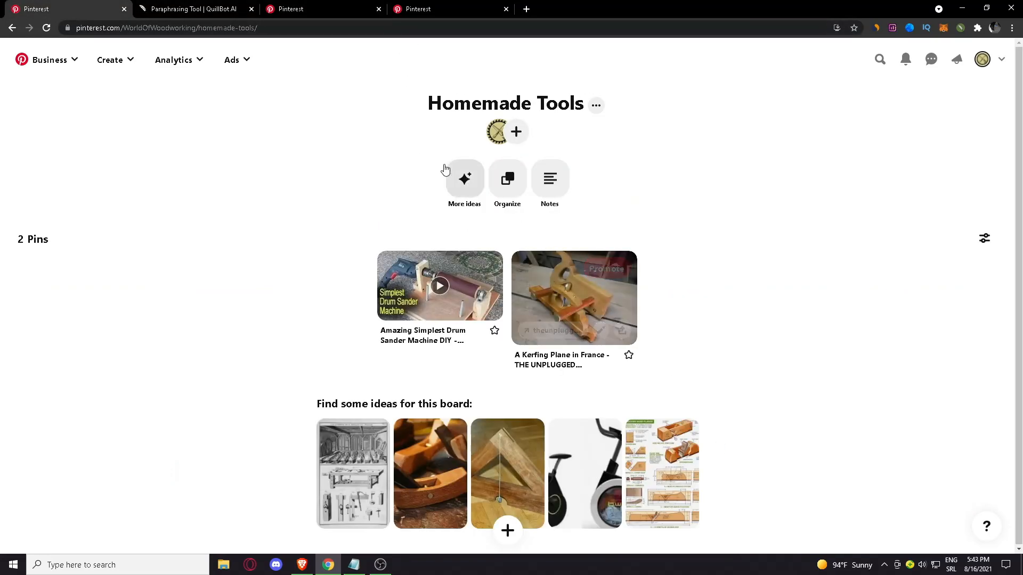
# Copy the ToolBox Divas Woodworking board's description and compare that board with the own Tips And Tricks board
pyautogui.click(418, 9)
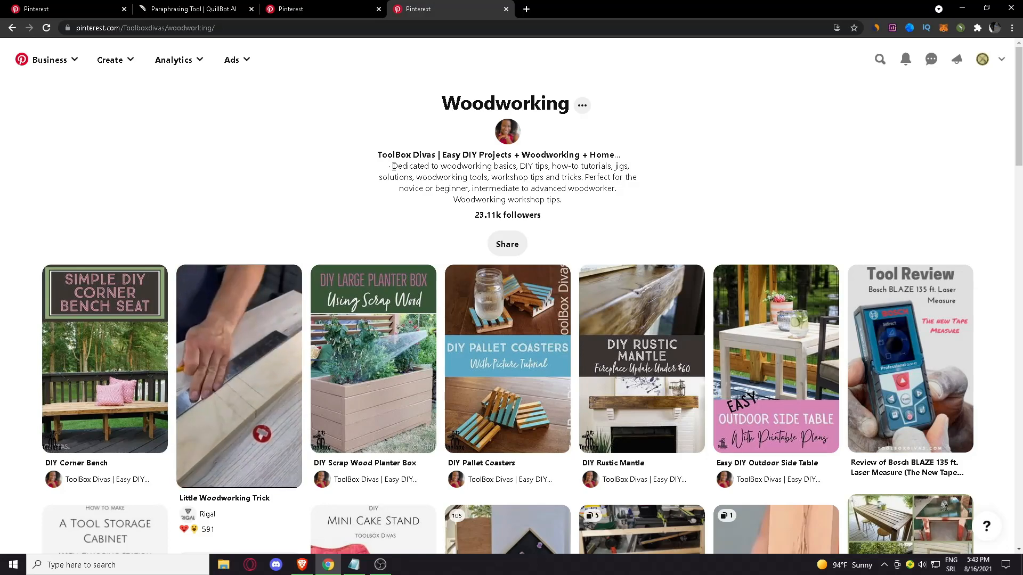
pyautogui.moveTo(394, 168); pyautogui.dragTo(582, 203)
pyautogui.hotkey('ctrl', 'c')
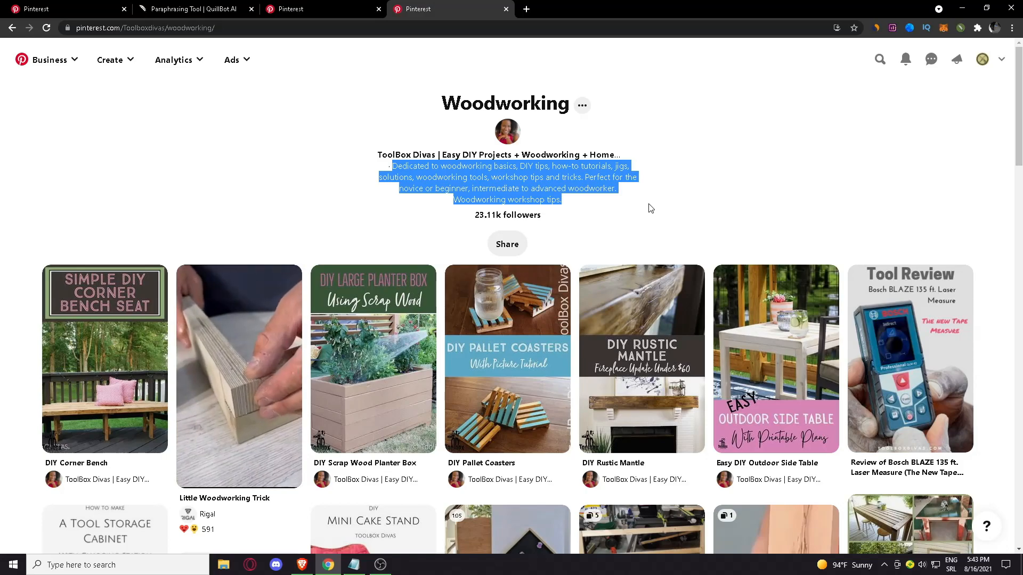
pyautogui.click(35, 9)
pyautogui.click(12, 28)
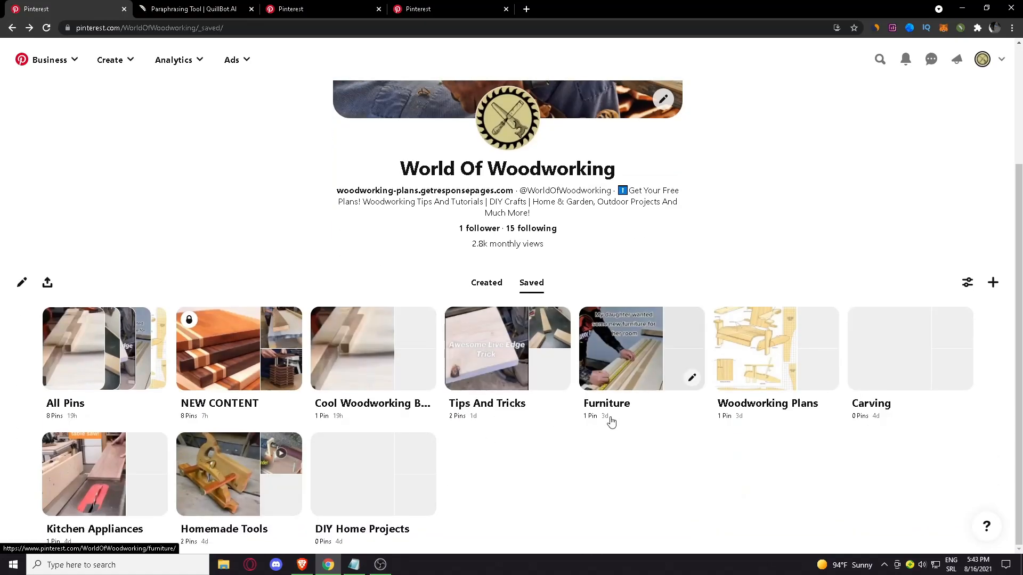
pyautogui.click(516, 373)
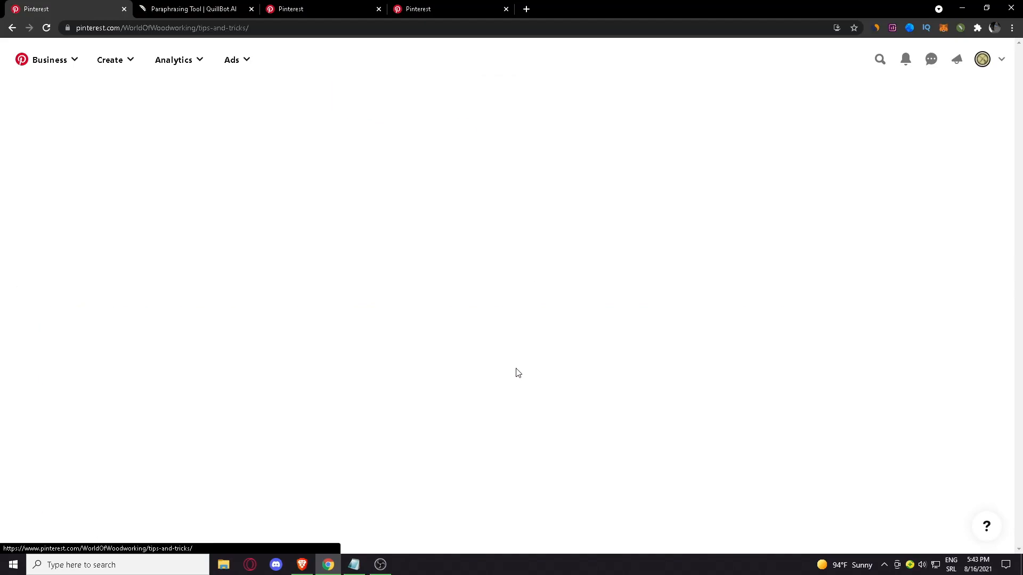
pyautogui.click(422, 5)
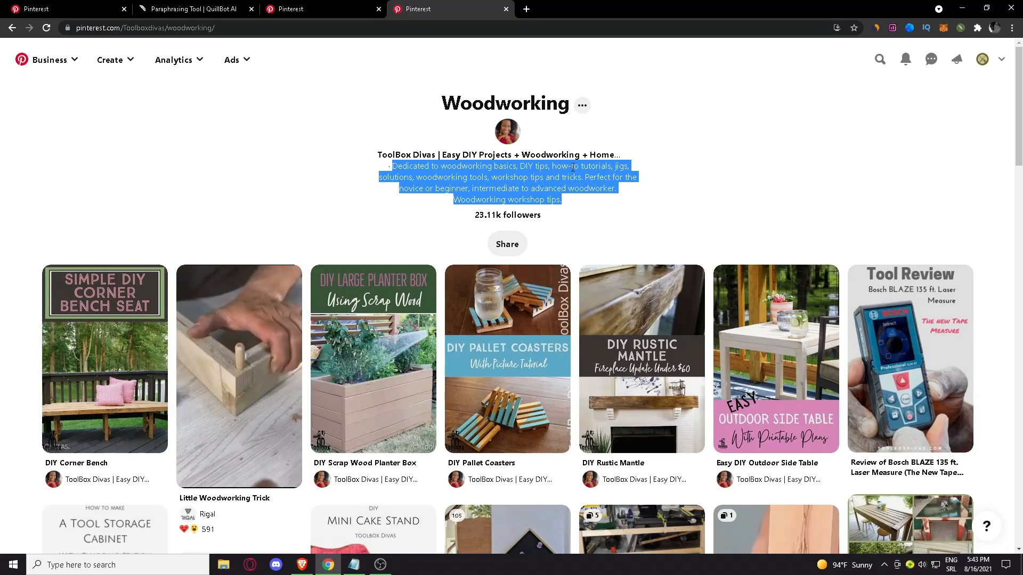
# Replace the source text in QuillBot's paraphraser with the copied ToolBox Divas description
pyautogui.click(230, 6)
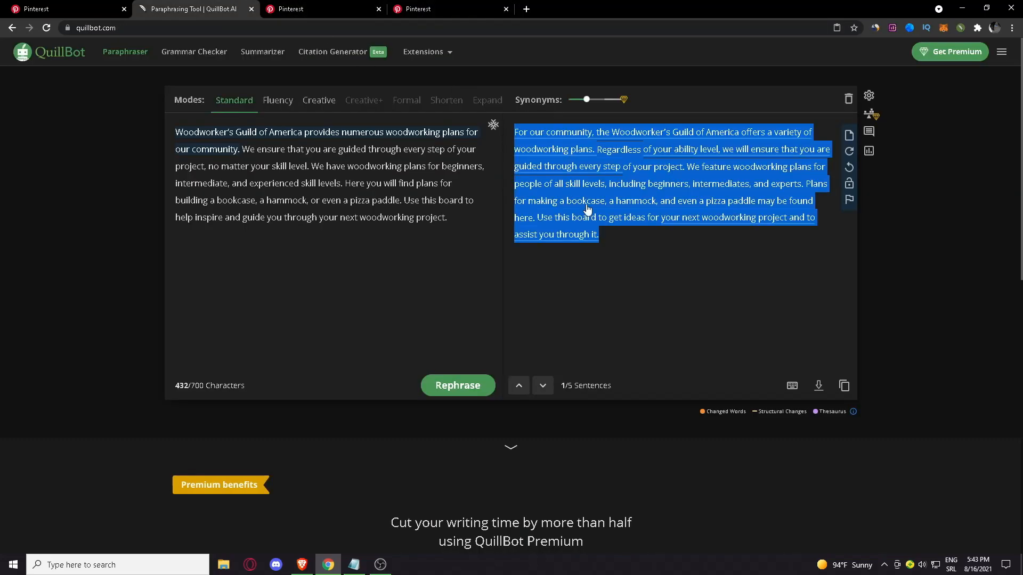
pyautogui.moveTo(471, 211); pyautogui.dragTo(175, 131)
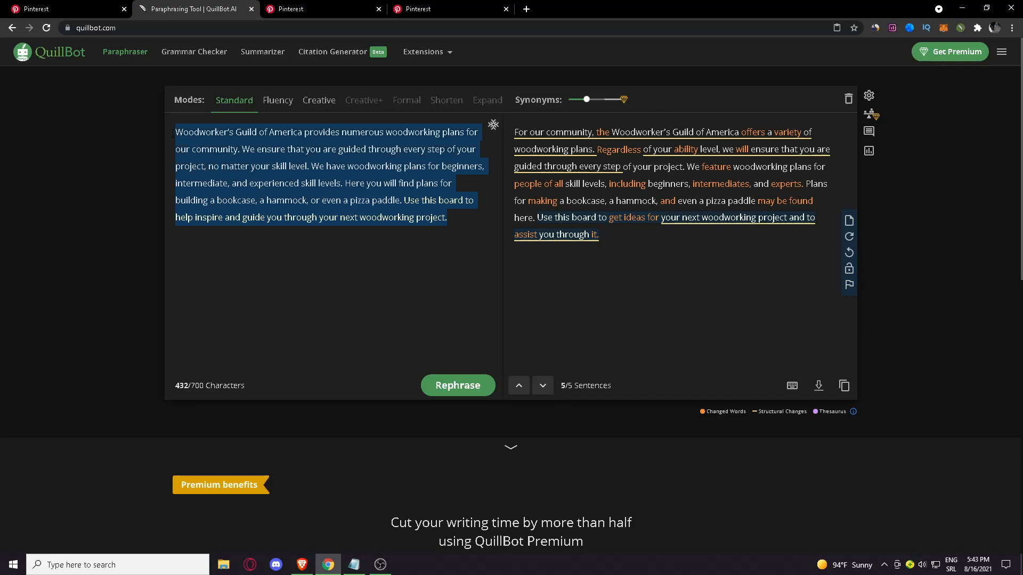
pyautogui.press('BackSpace')
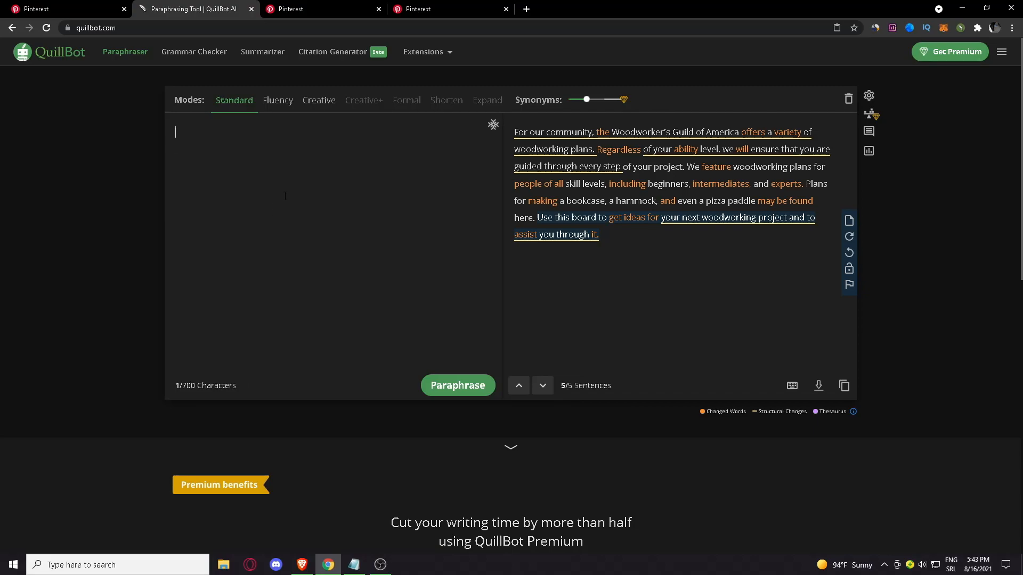
pyautogui.rightClick(280, 164)
pyautogui.click(317, 241)
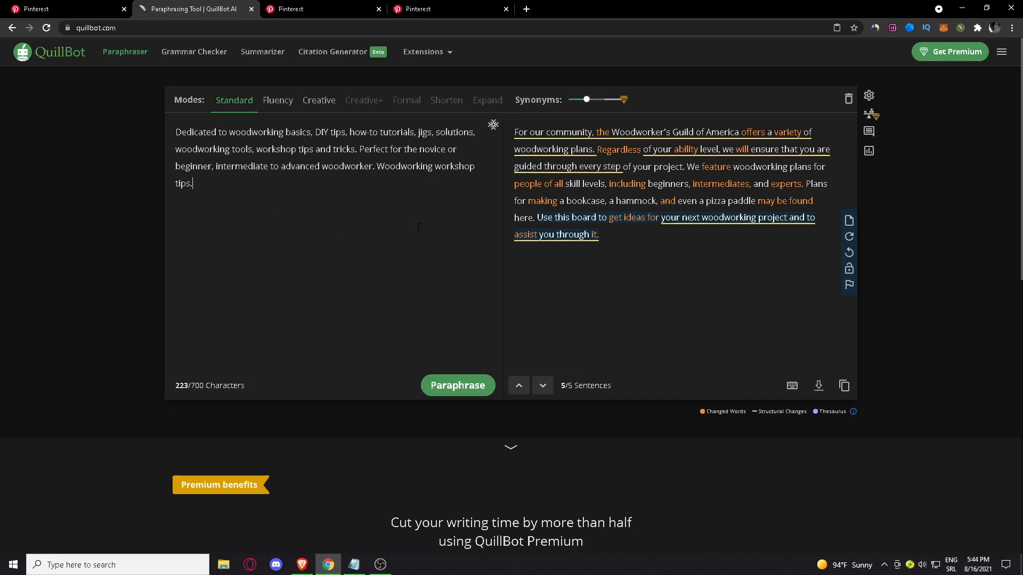
# Paraphrase the ToolBox Divas description in Standard mode and copy the entire rewritten text
pyautogui.click(458, 385)
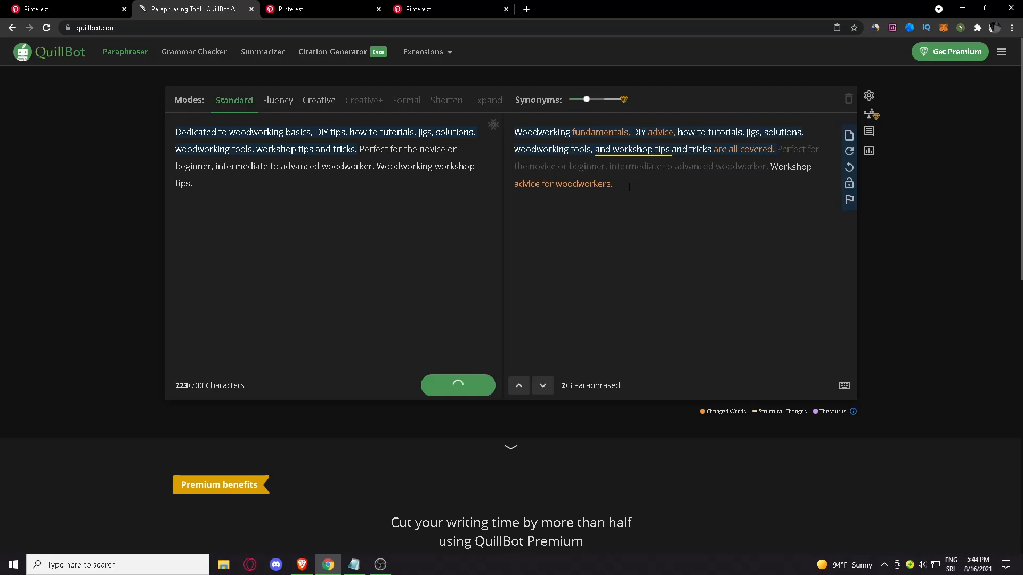
pyautogui.click(725, 186)
pyautogui.moveTo(717, 185); pyautogui.dragTo(515, 133)
pyautogui.rightClick(642, 143)
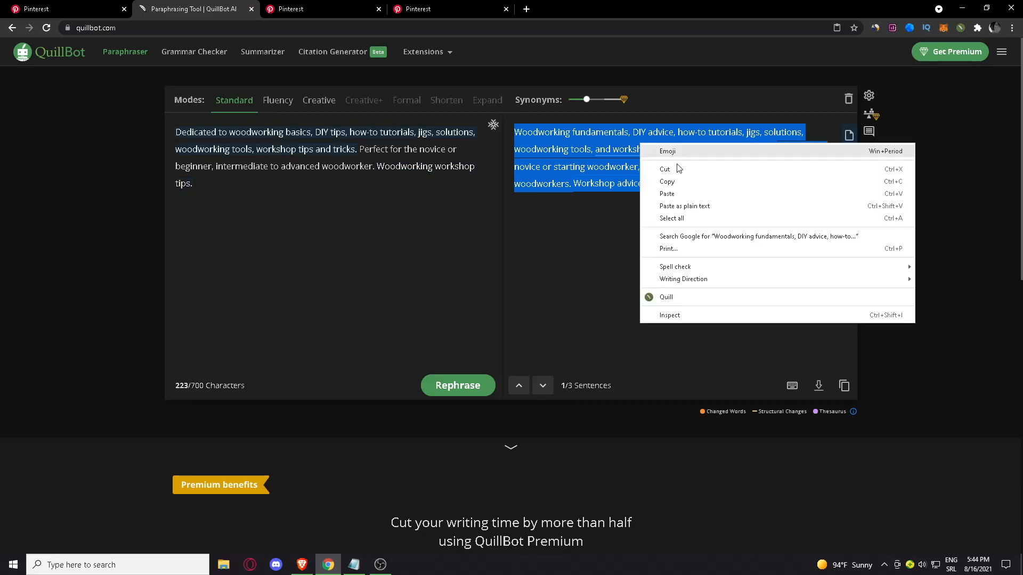
pyautogui.click(686, 183)
# Return to the saved boards on the Pinterest profile and paste the paraphrase as the Tips And Tricks board's description
pyautogui.click(114, 5)
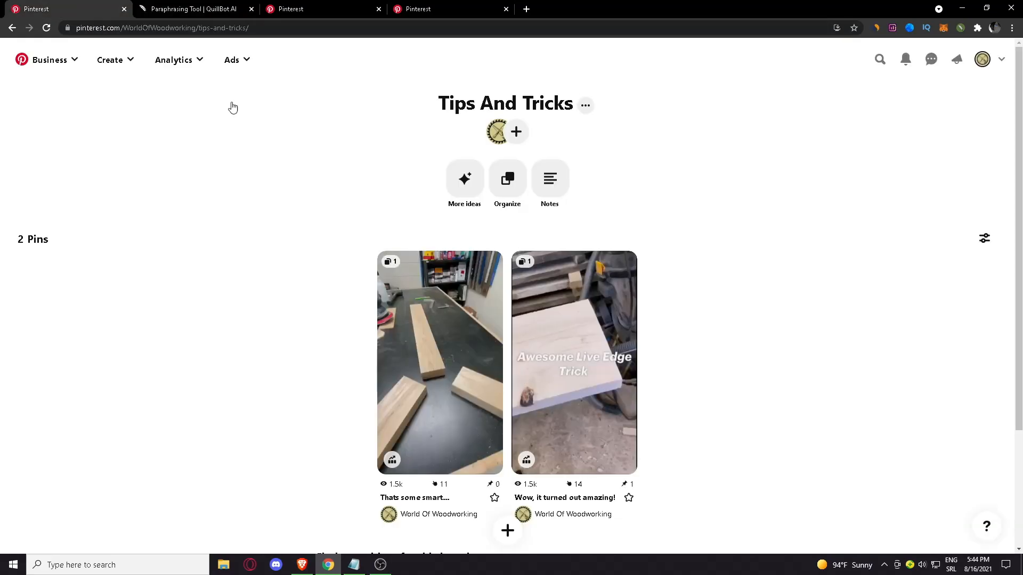
pyautogui.click(11, 27)
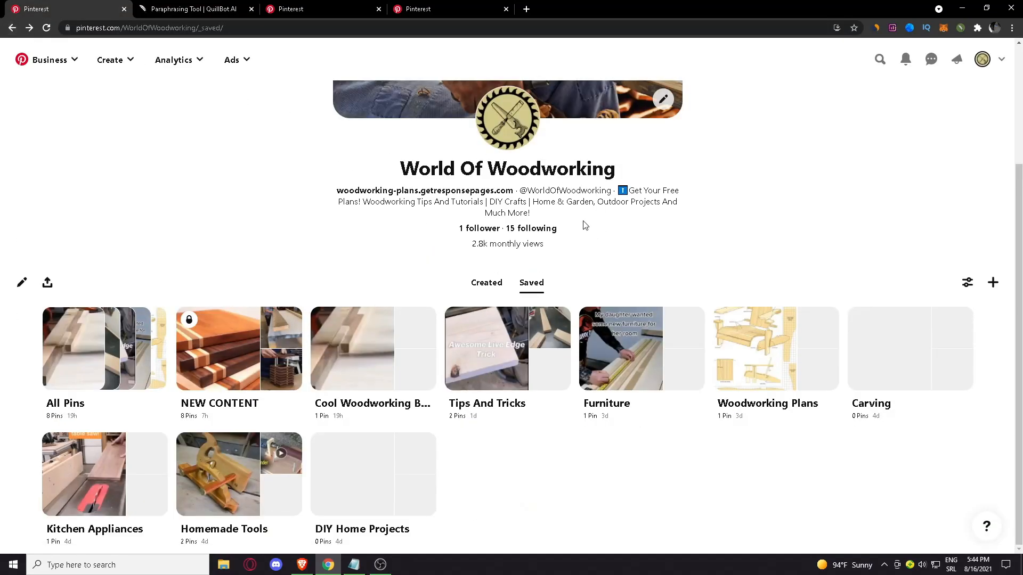
pyautogui.click(558, 379)
pyautogui.click(458, 277)
pyautogui.hotkey('ctrl', 'v')
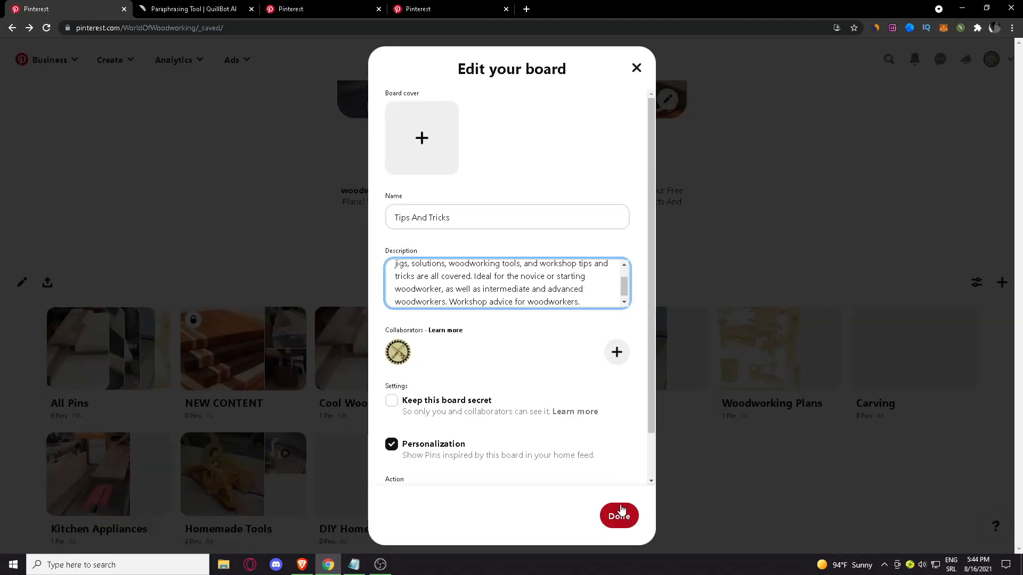
# Append #diy, #woodworkingtips and a woodworking tricks hashtag to the Tips And Tricks description and save the board
pyautogui.write('#')
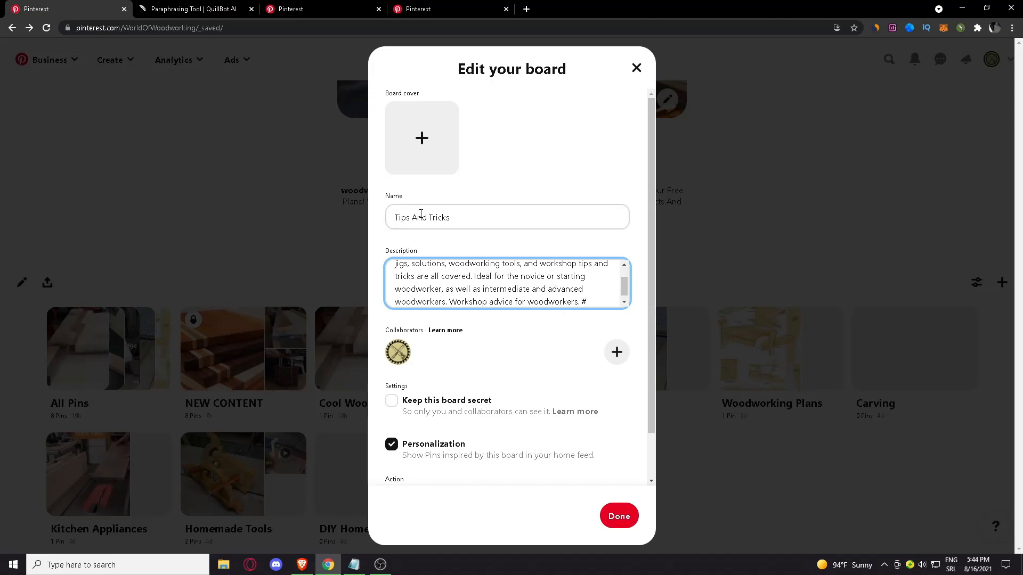
pyautogui.scroll(-1, 560, 240)
pyautogui.scroll(1, 563, 242)
pyautogui.scroll(-1, 556, 226)
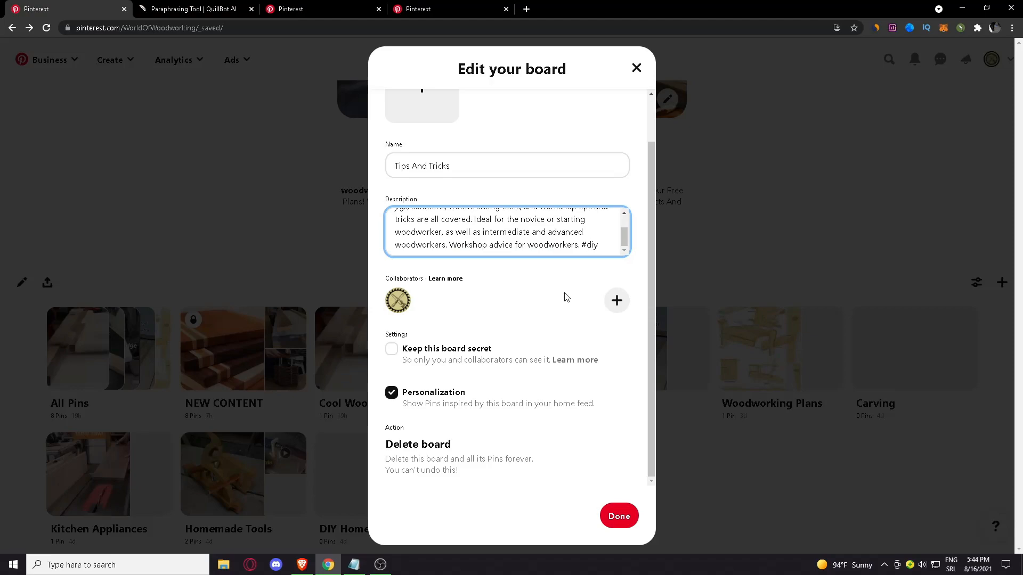
pyautogui.write('woodworkingtips #')
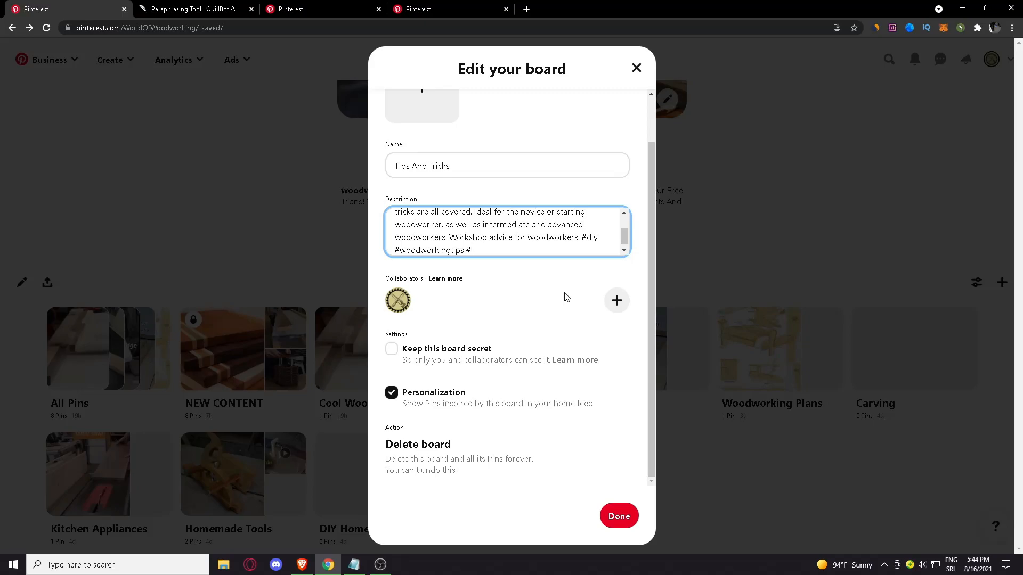
pyautogui.write('oodworkingtricks')
pyautogui.click(615, 517)
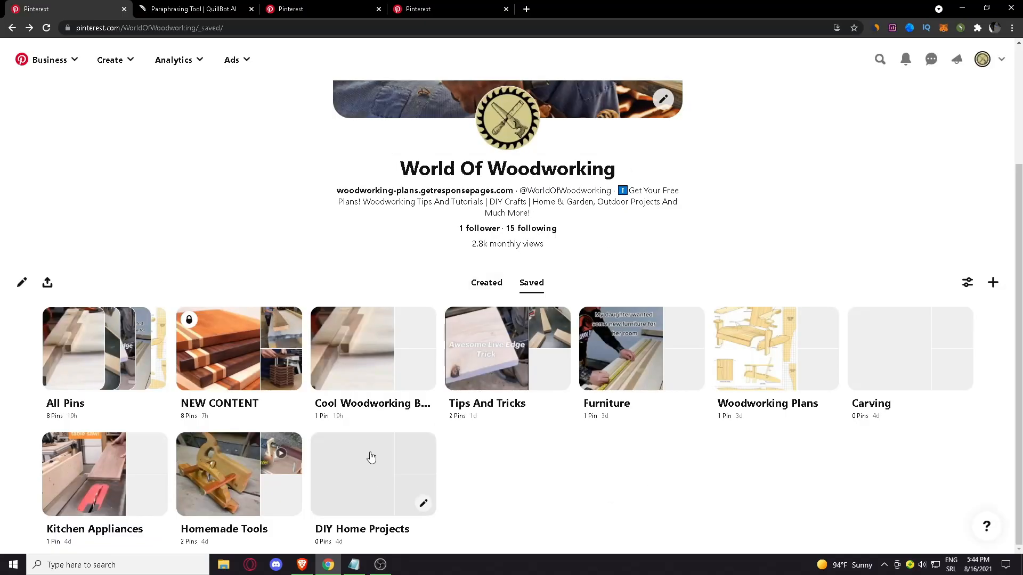
pyautogui.scroll(-1, 586, 408)
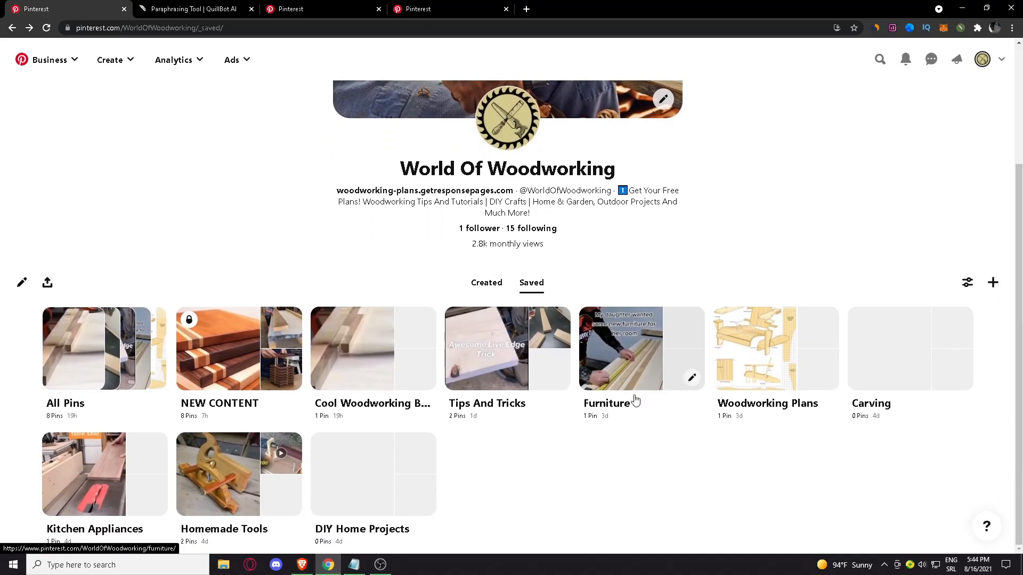